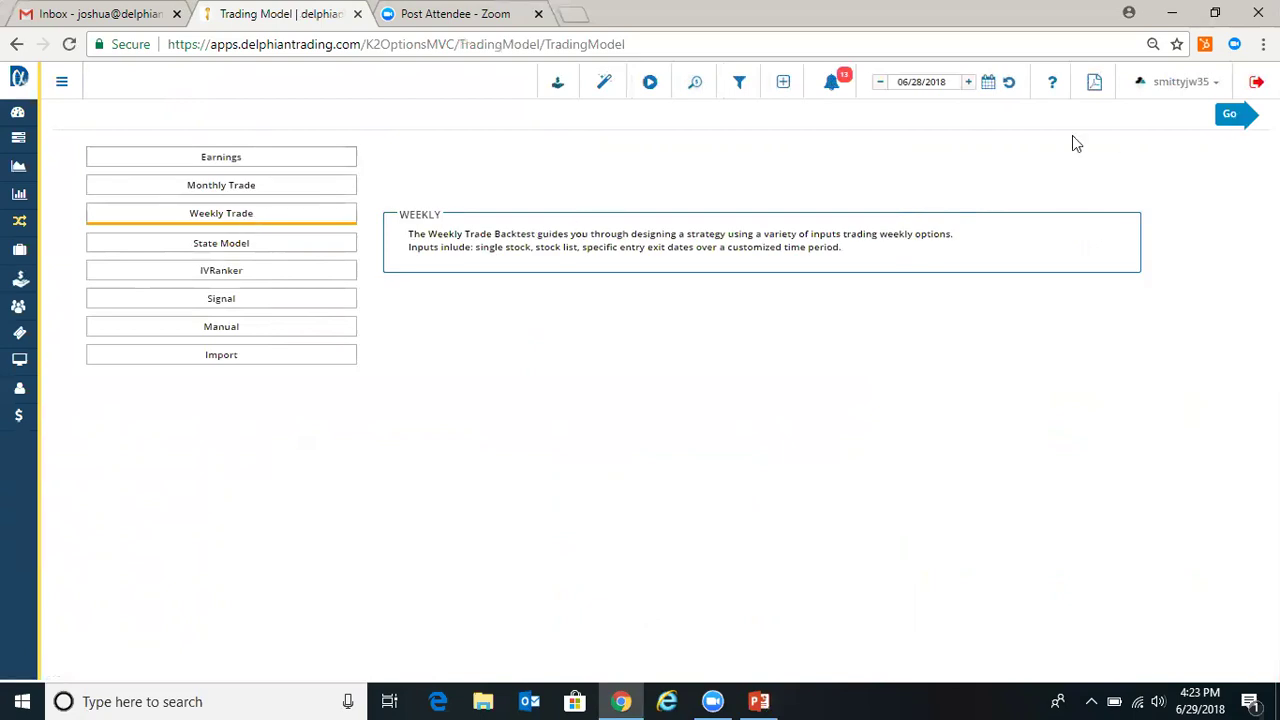
- Open the Weekly Trade backtest, name its entry-exit dates "QQQ weekly put" and choose the symbol QQQ
click(1232, 116)
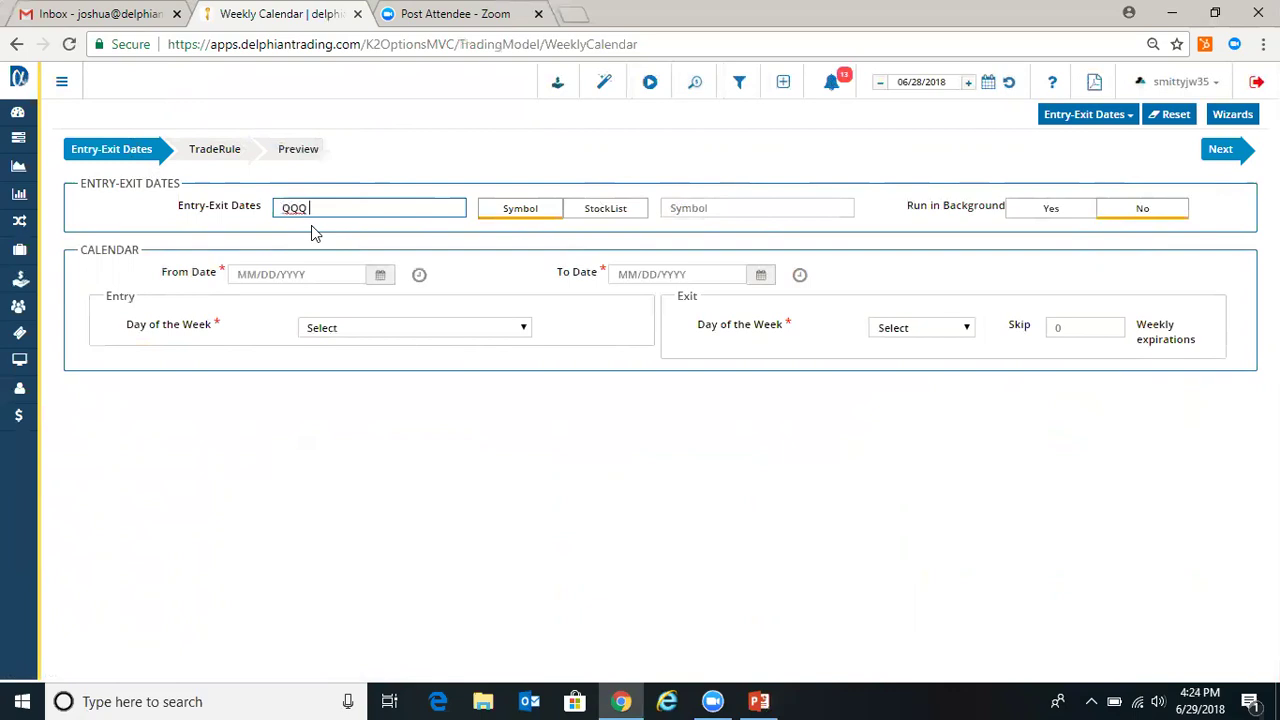
text(put)
click(720, 202)
text(qqq)
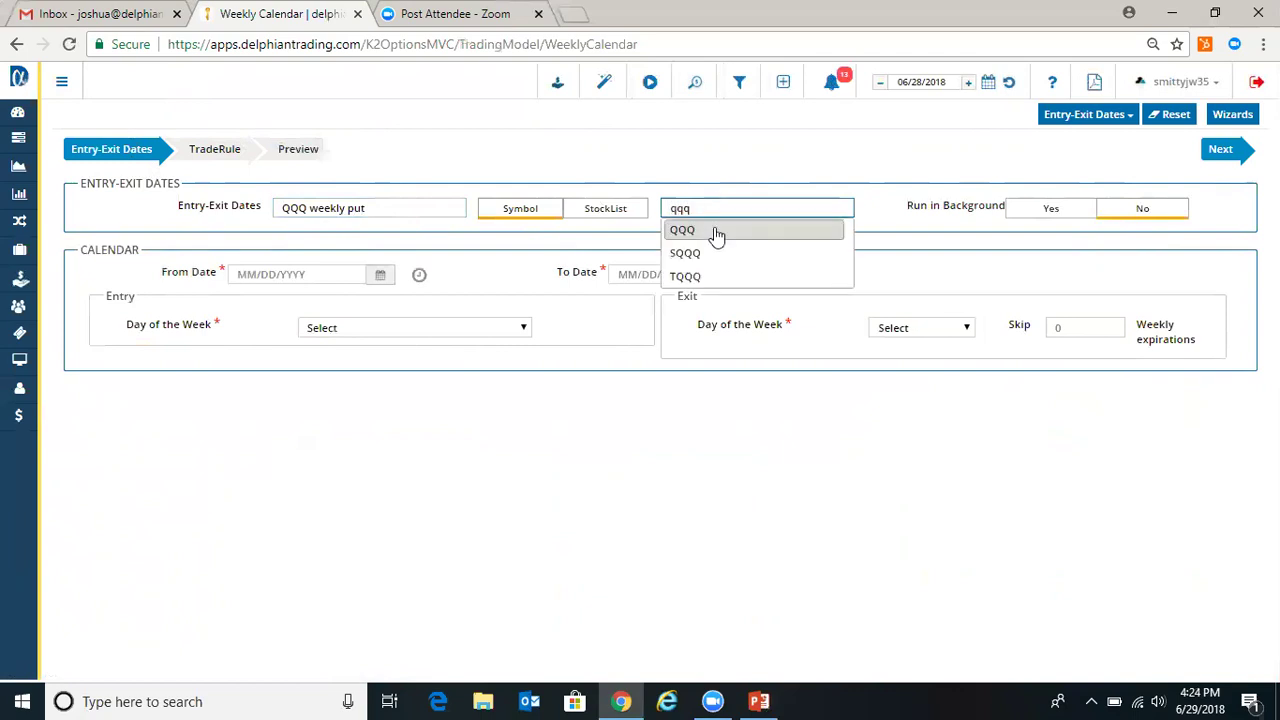
click(716, 233)
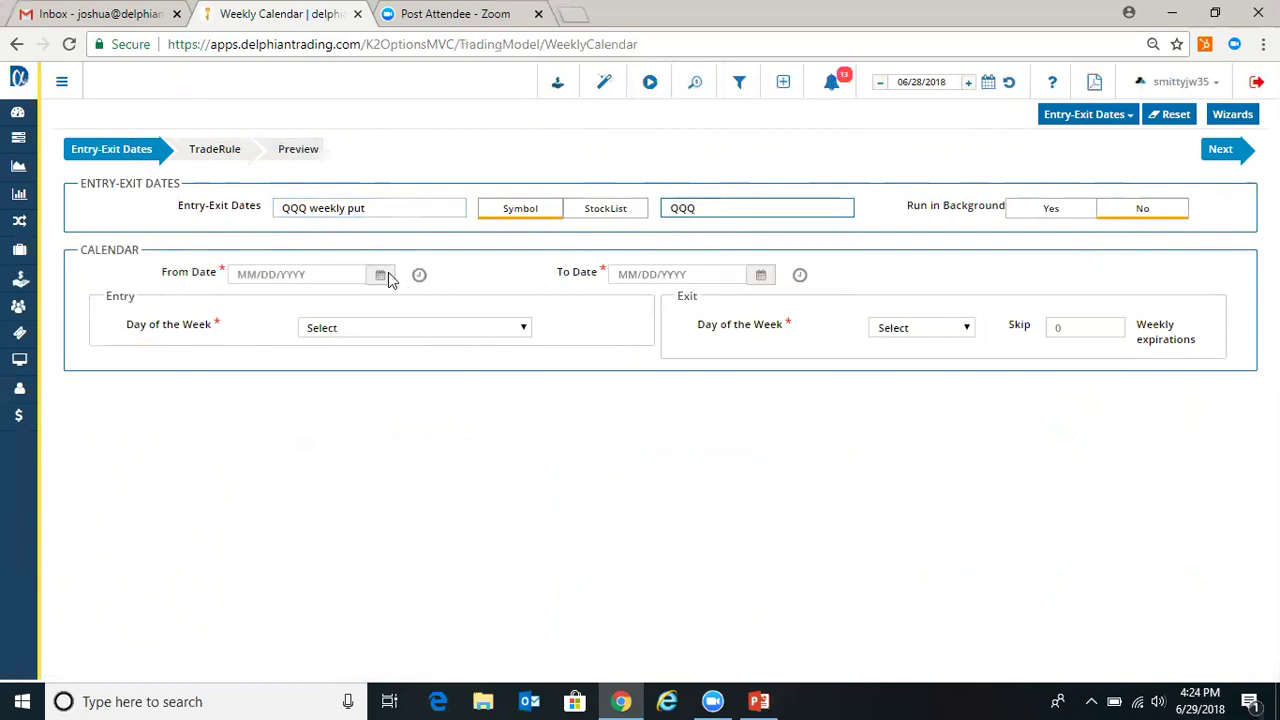
- Set the calendar's date range from 01/01/2018 to 06/28/2018
click(800, 277)
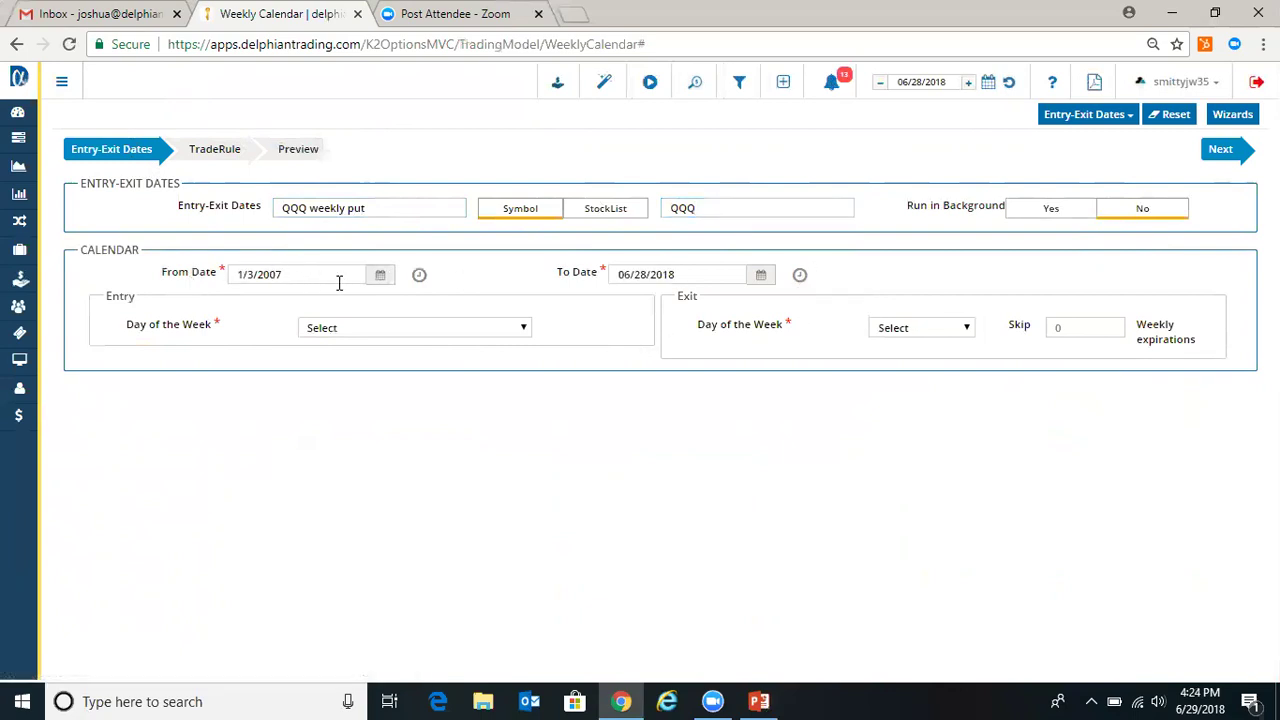
click(380, 276)
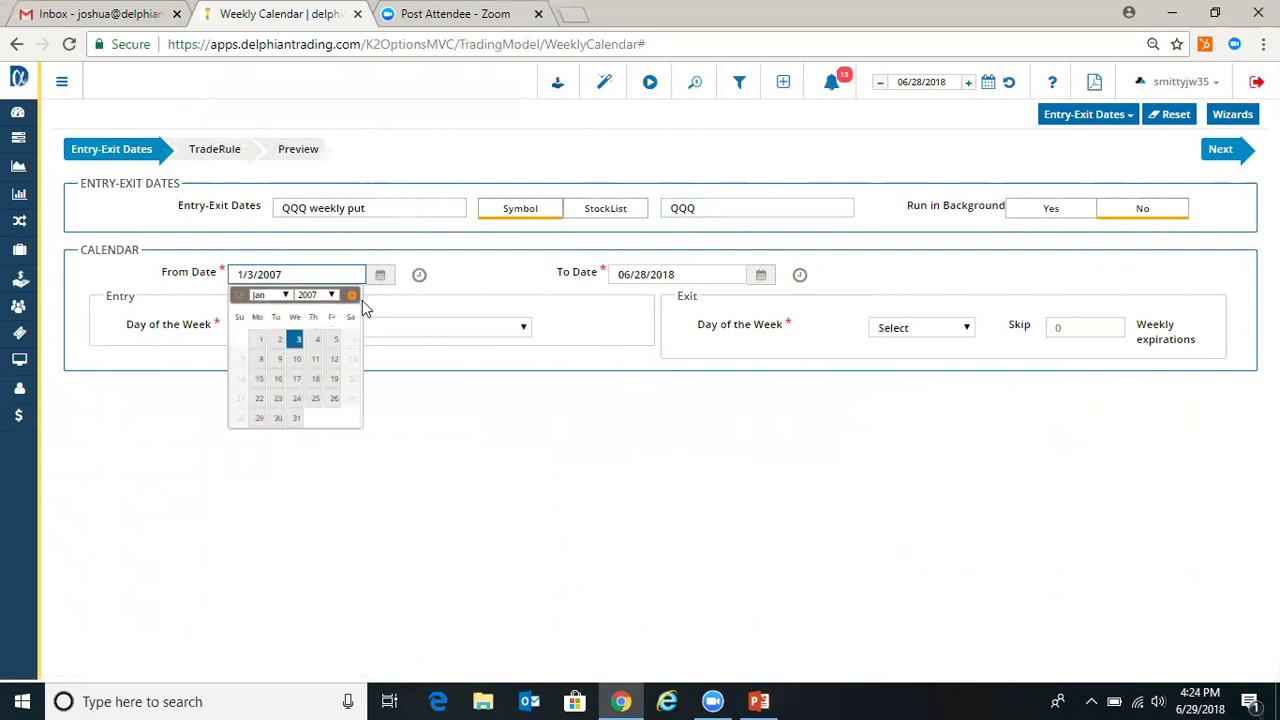
click(330, 296)
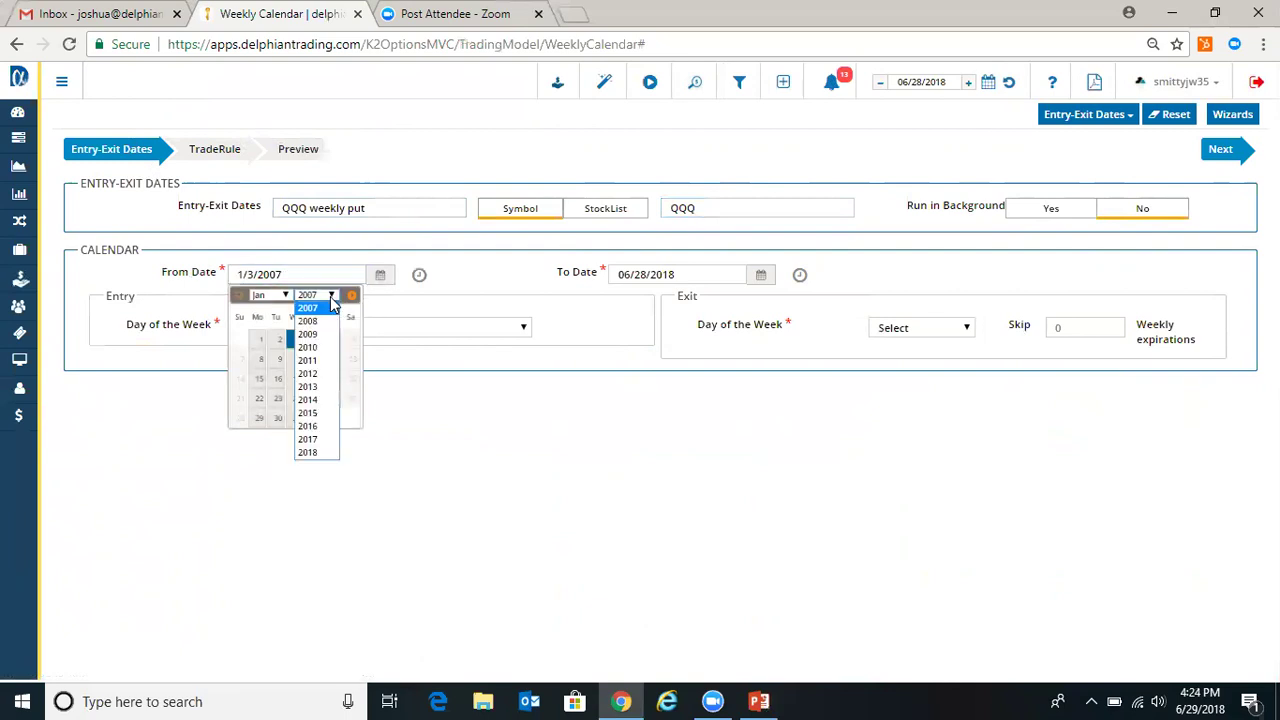
click(313, 448)
click(261, 339)
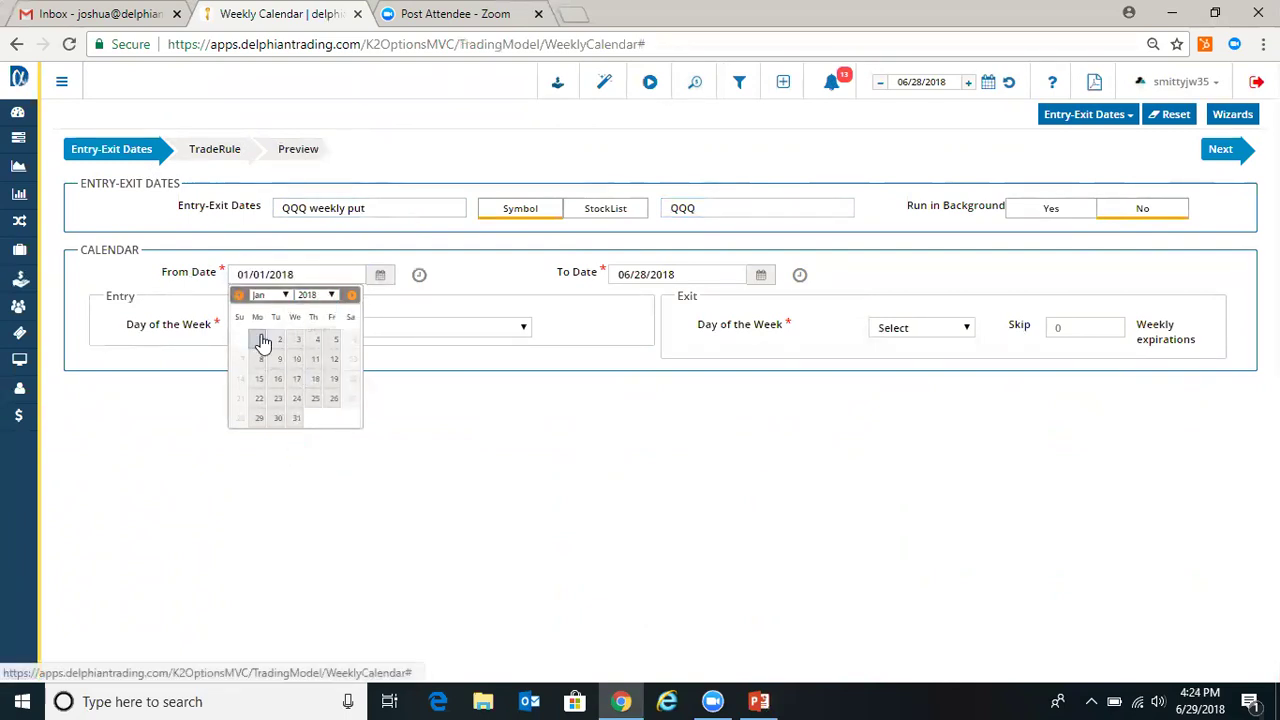
- Set the entry day to Pwd-Thursday and the exit day to Friday, skipping 1 weekly expiration
click(477, 328)
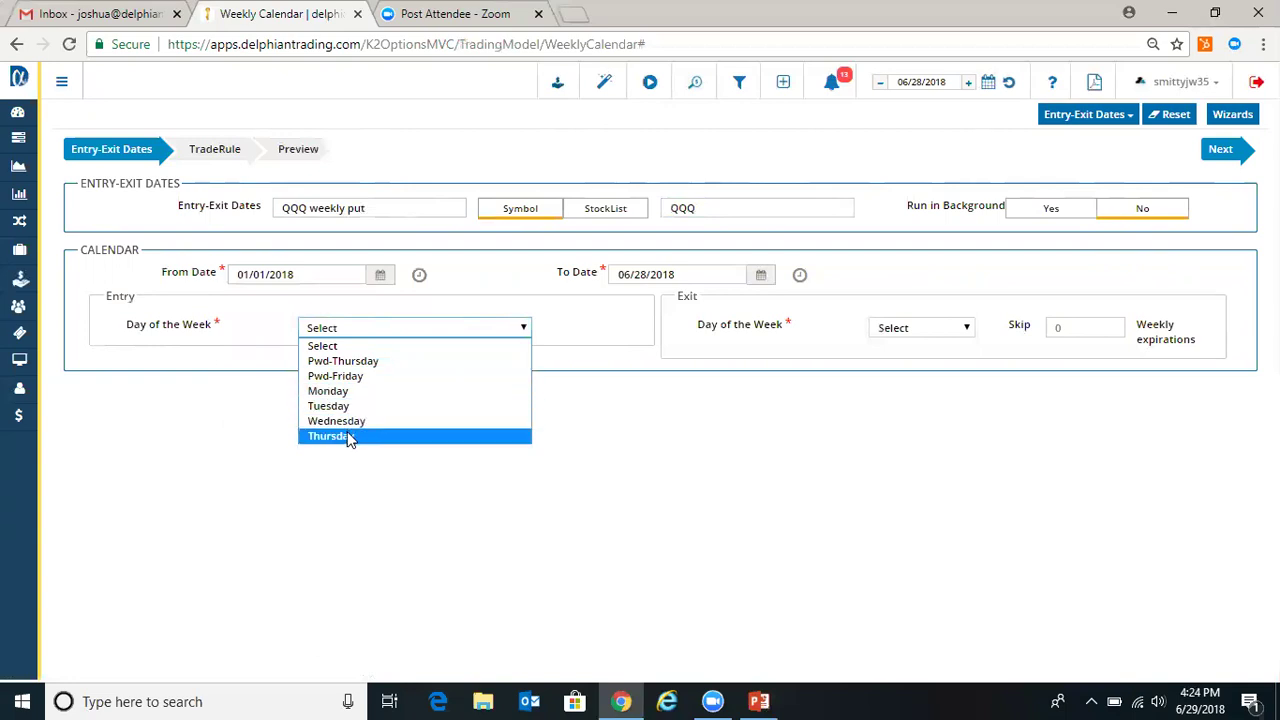
click(357, 369)
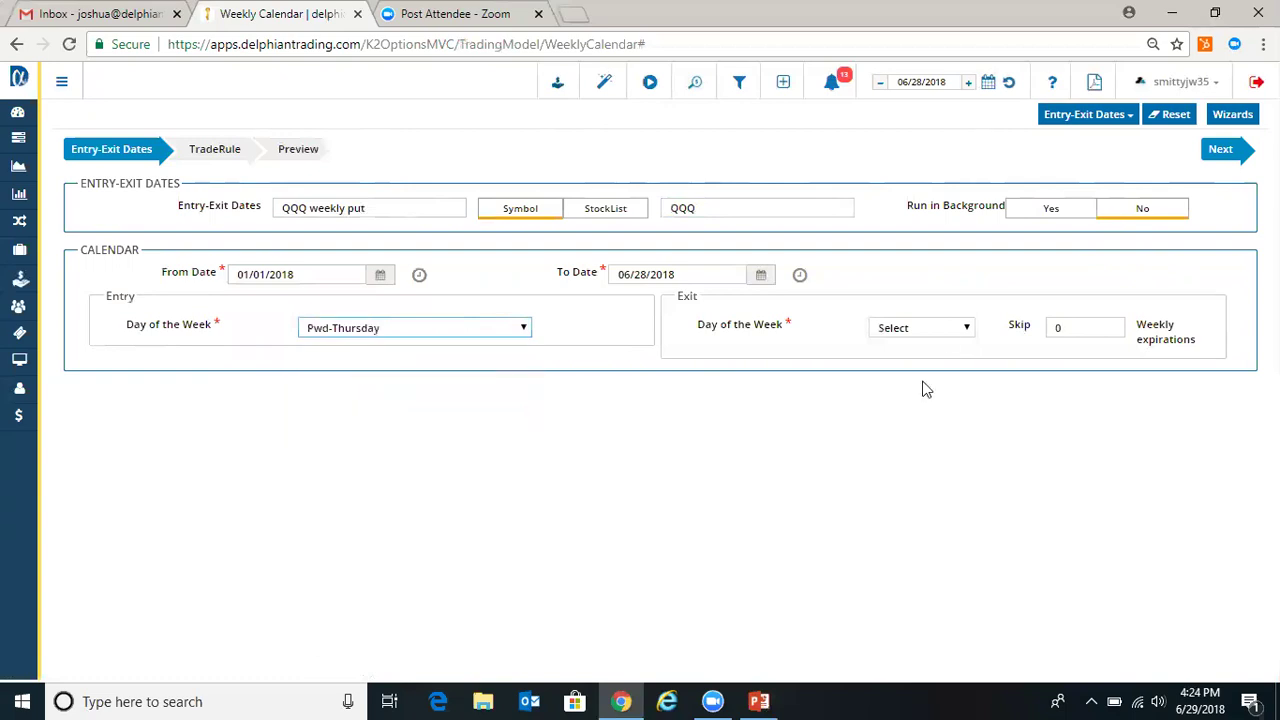
click(939, 327)
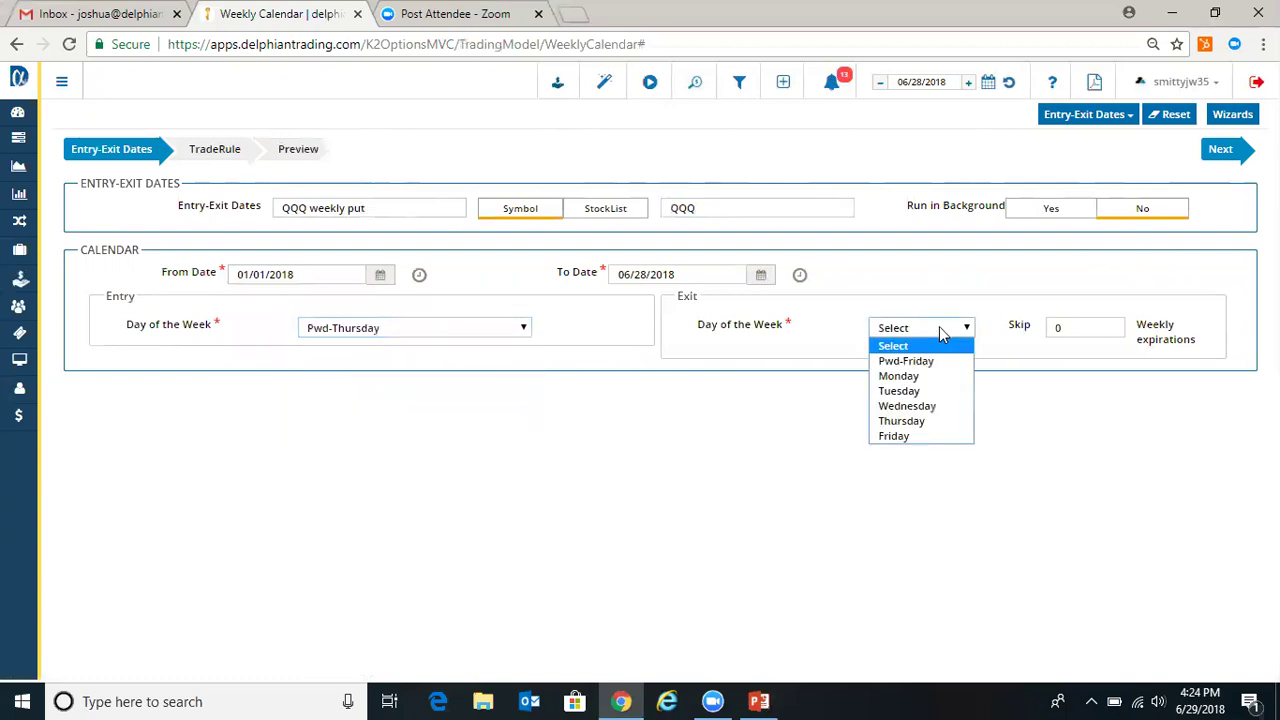
click(923, 436)
double_click(1052, 330)
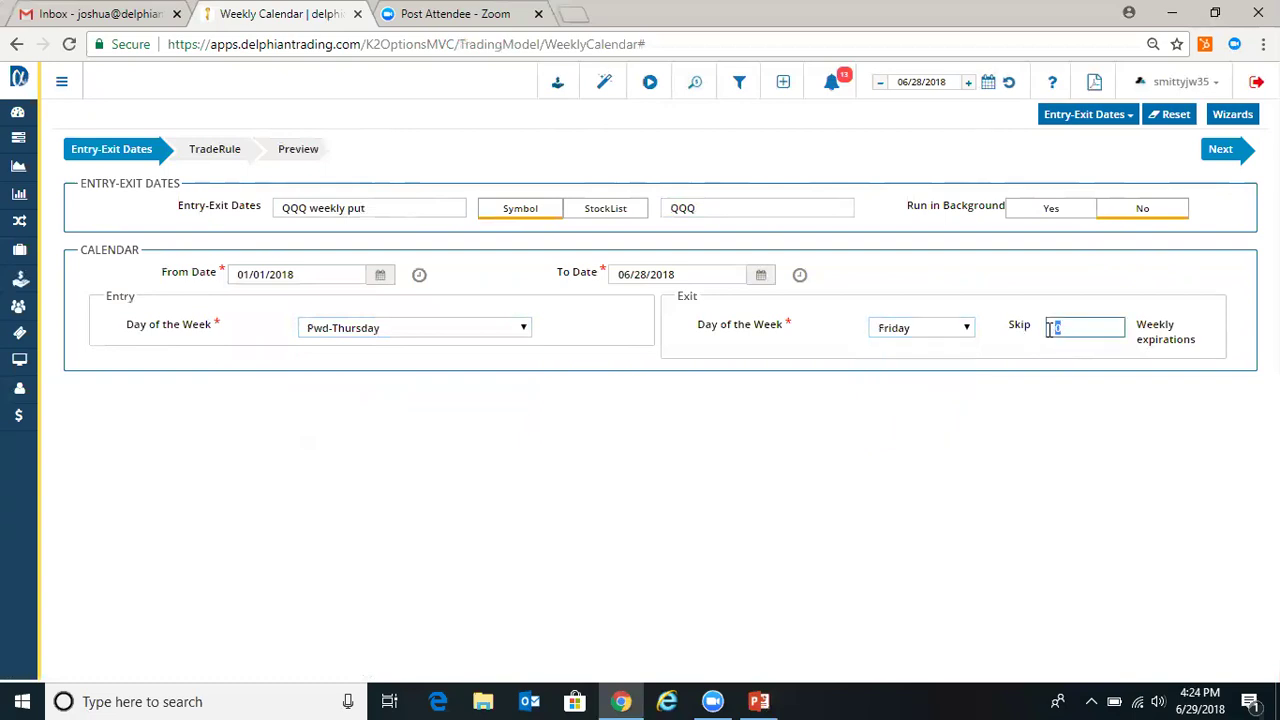
text(1)
click(1085, 409)
- Keep Run in Background set to No and create the entry-exit dates, moving on to the trade rule
click(832, 84)
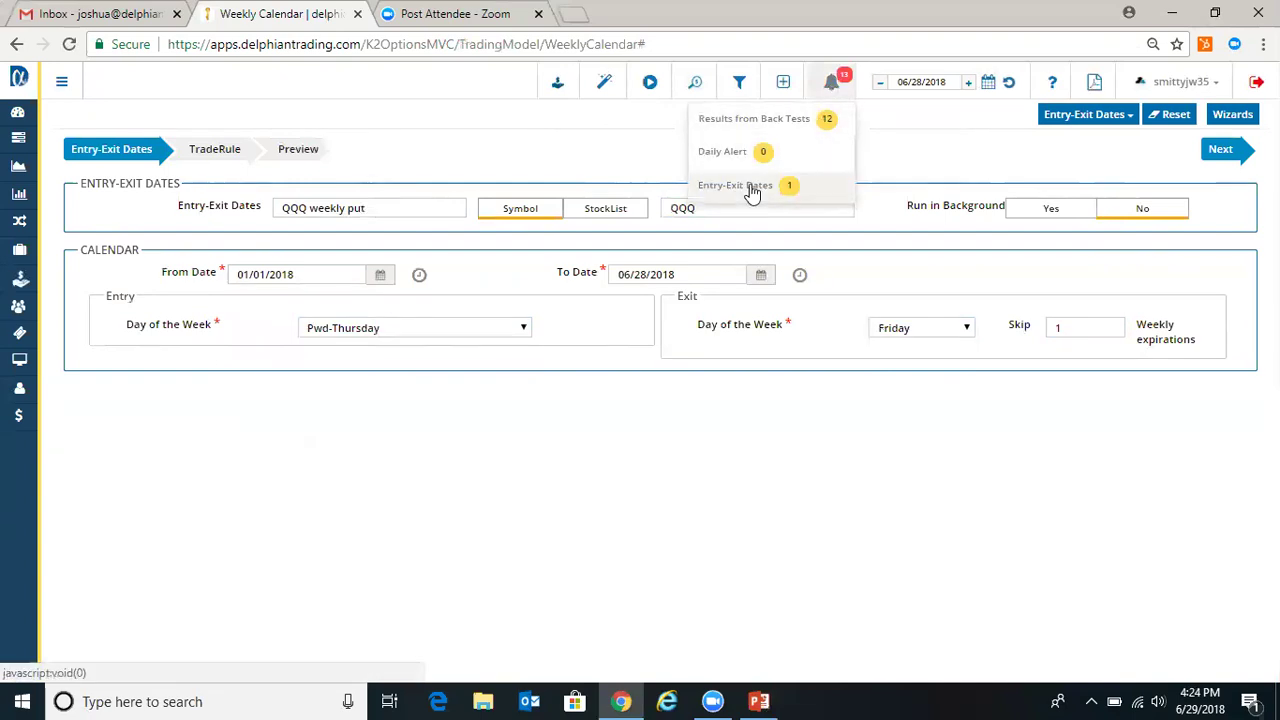
click(1150, 210)
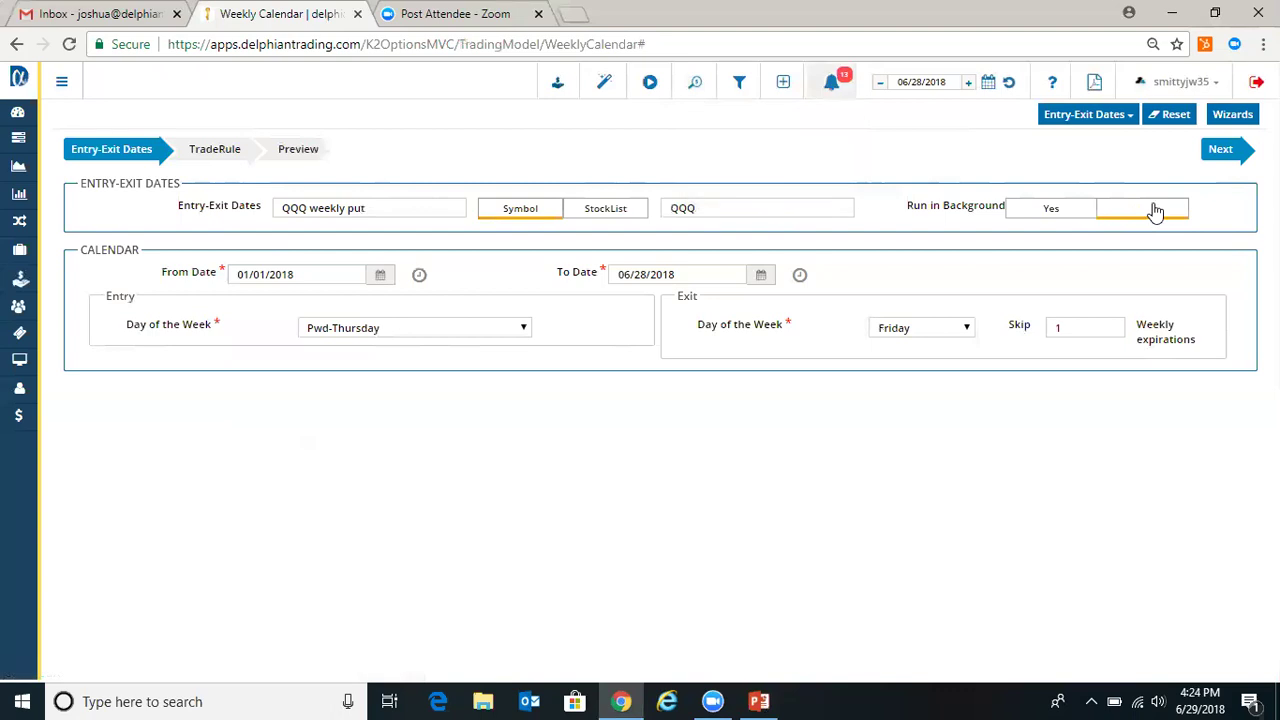
click(1222, 150)
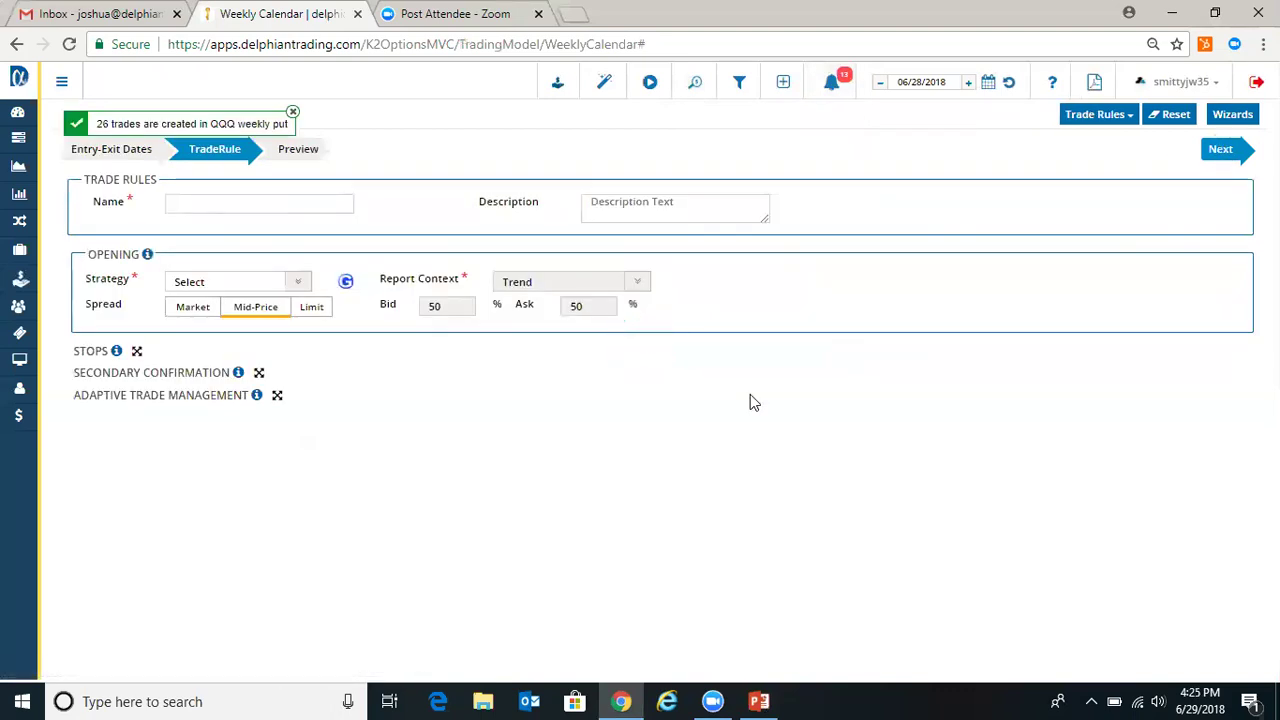
- Name the trade rule "qqq weekly put" and choose Naked Put as its opening strategy
click(297, 283)
click(273, 204)
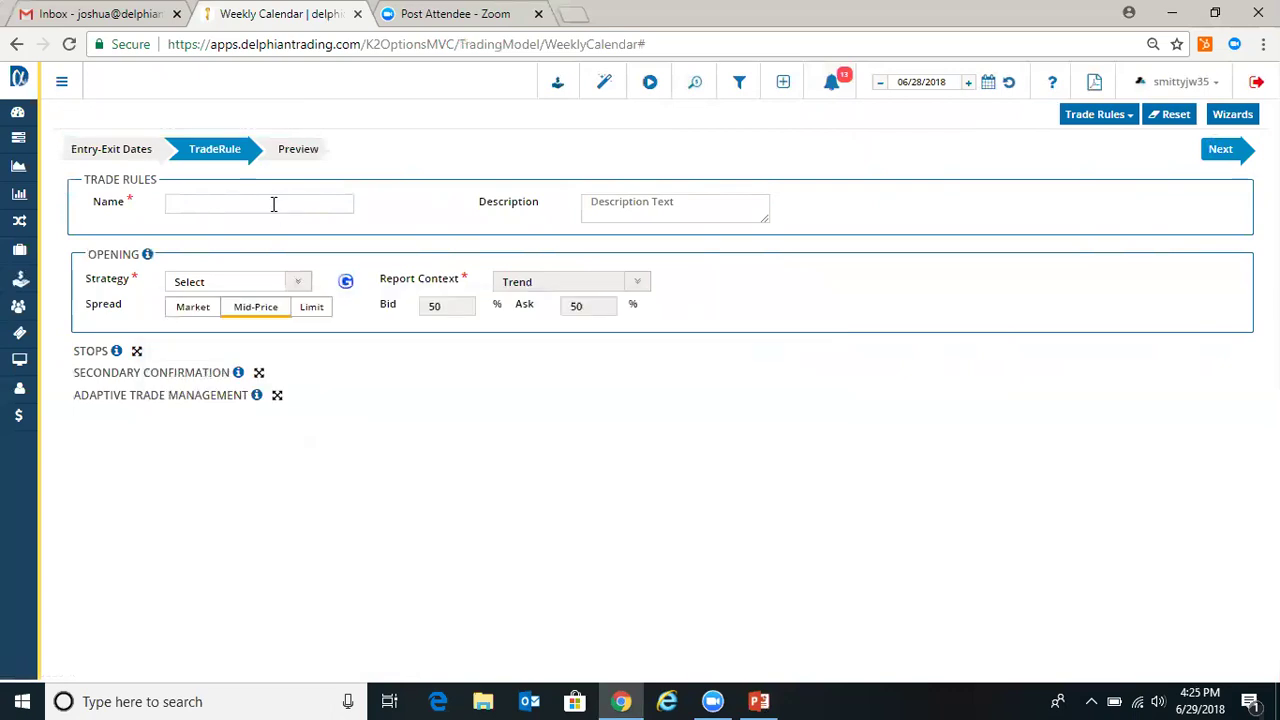
click(266, 201)
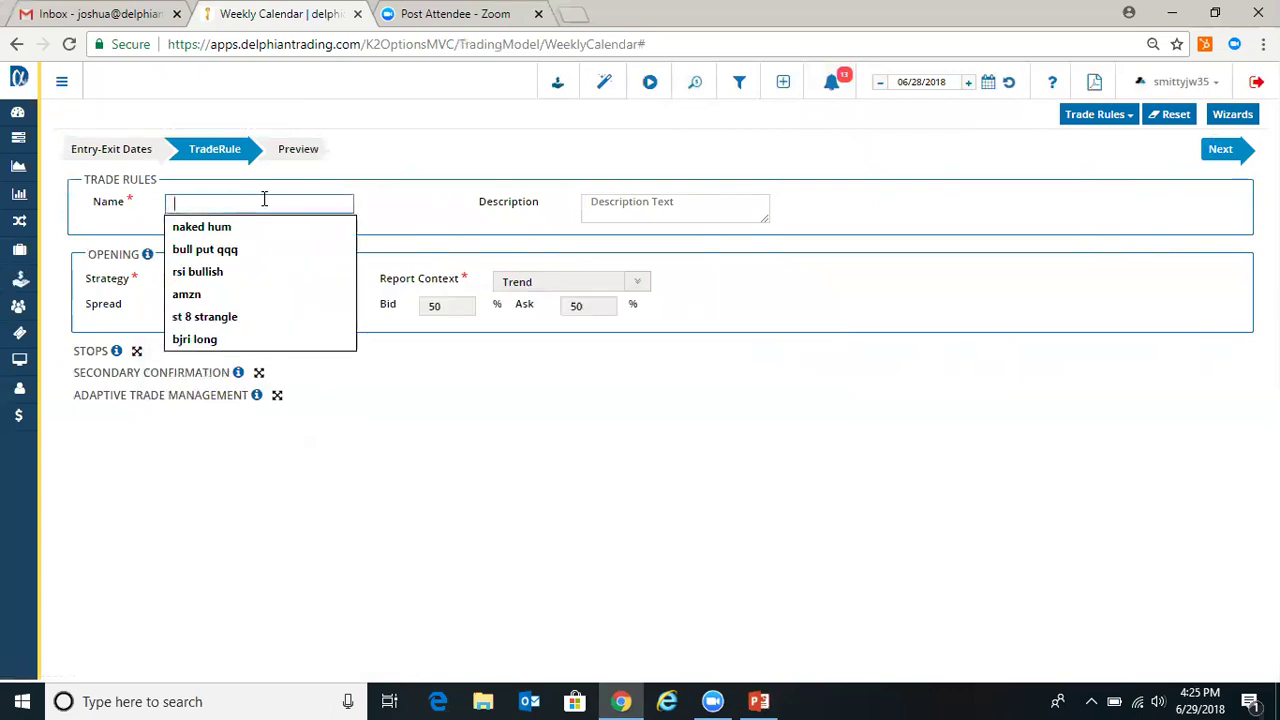
text(qqq)
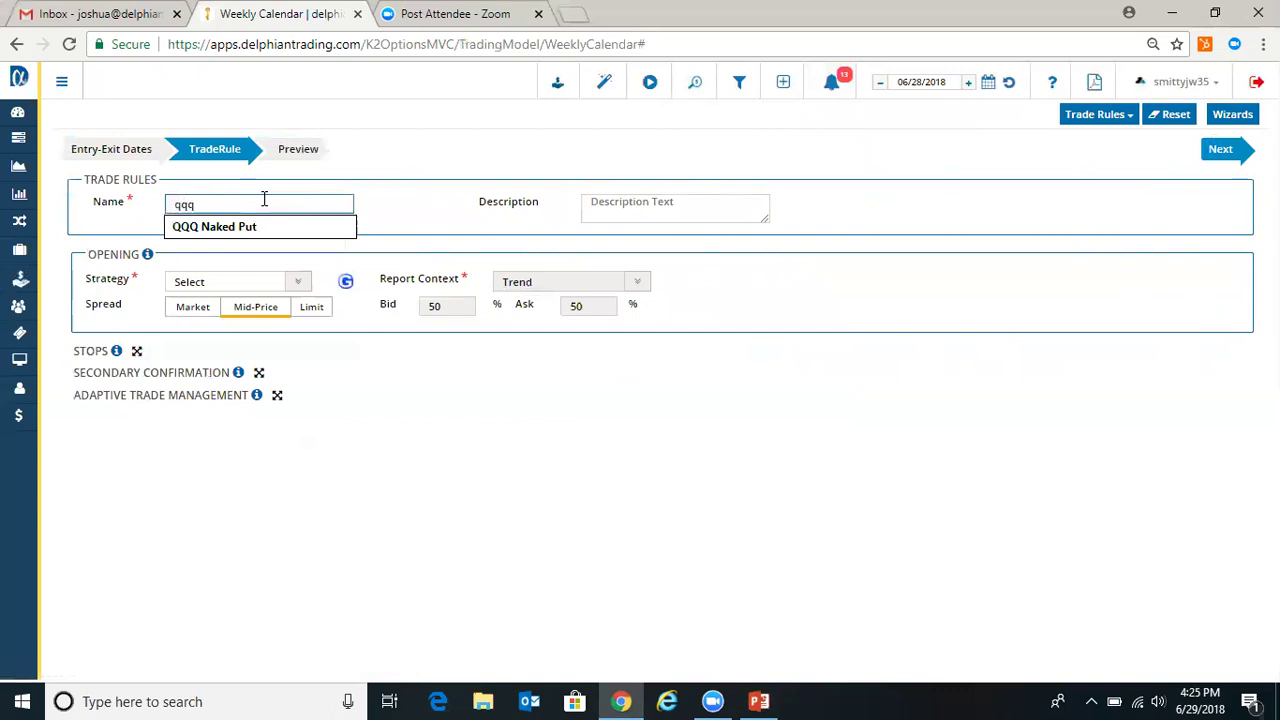
text( week)
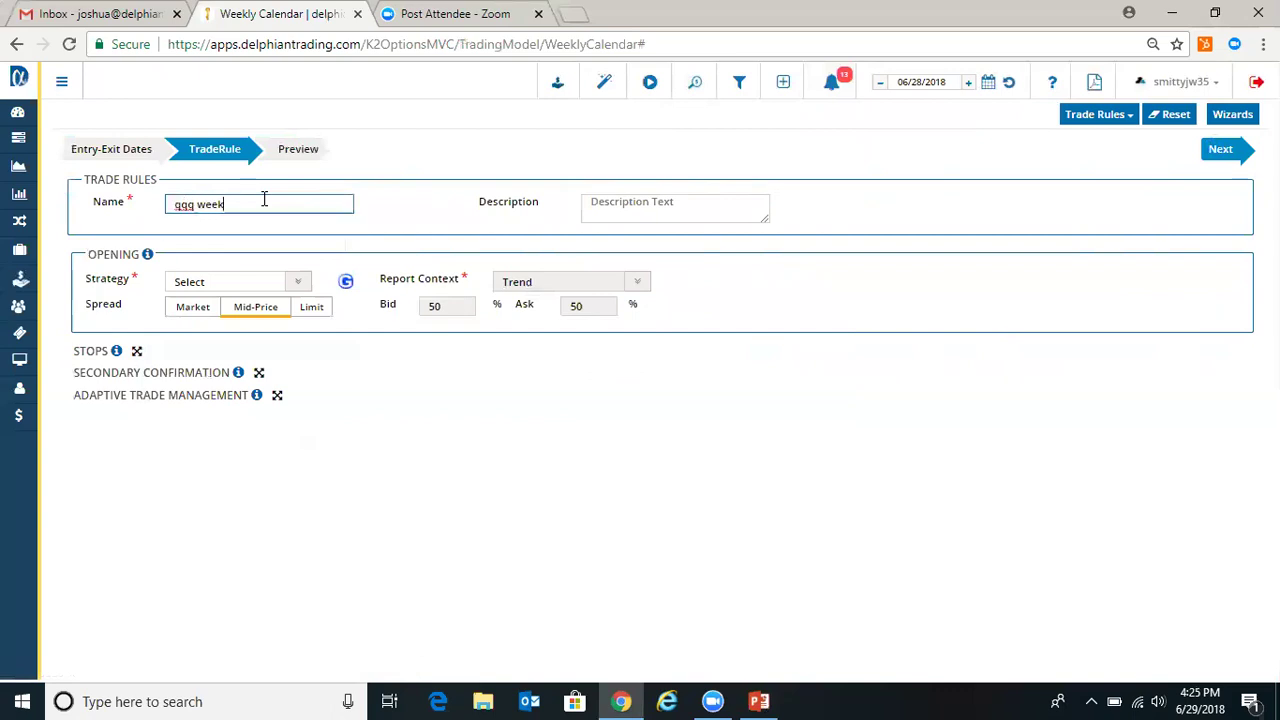
text(ly put)
click(297, 282)
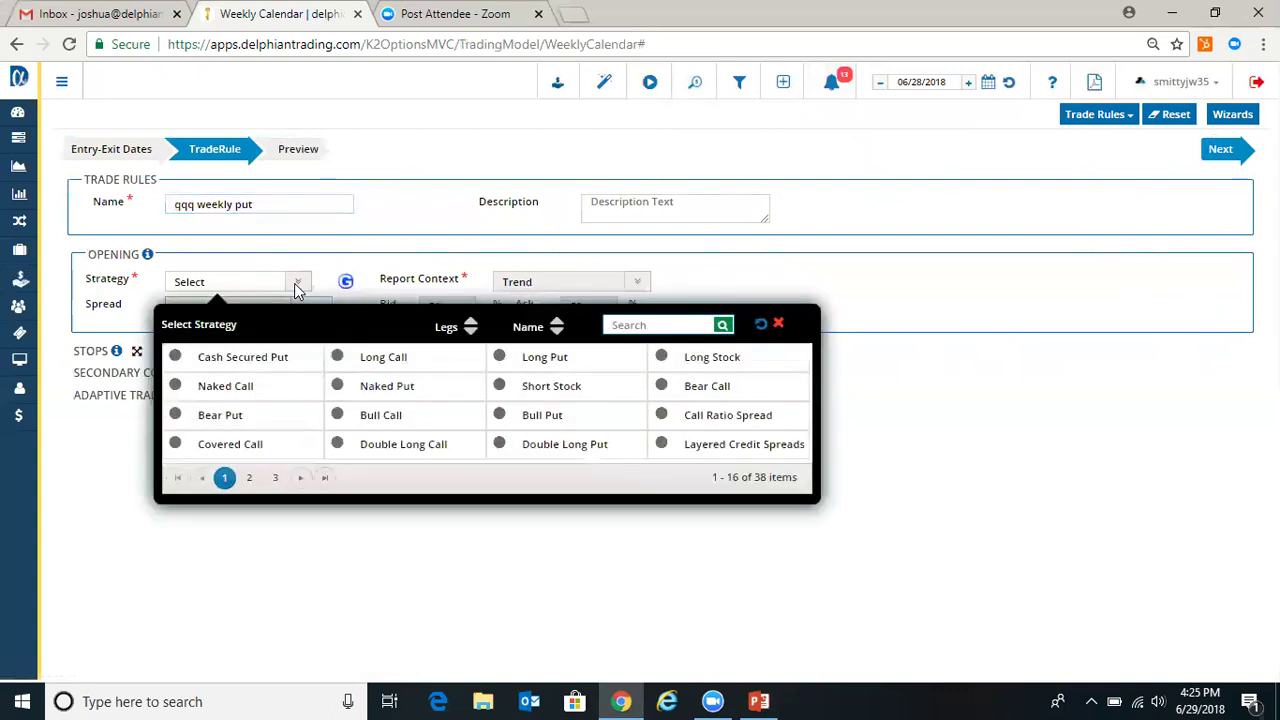
click(389, 385)
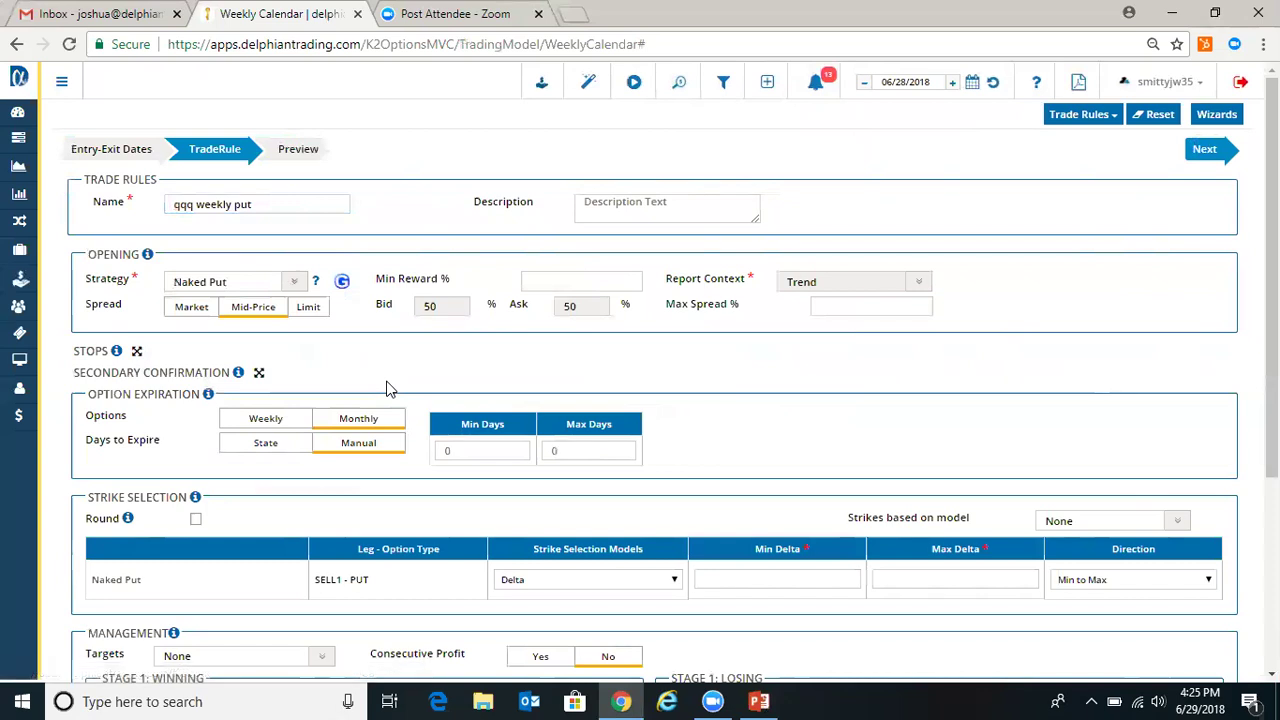
- Set the option expiration to Weekly with a minimum of 6 and a maximum of 12 days to expire
click(250, 419)
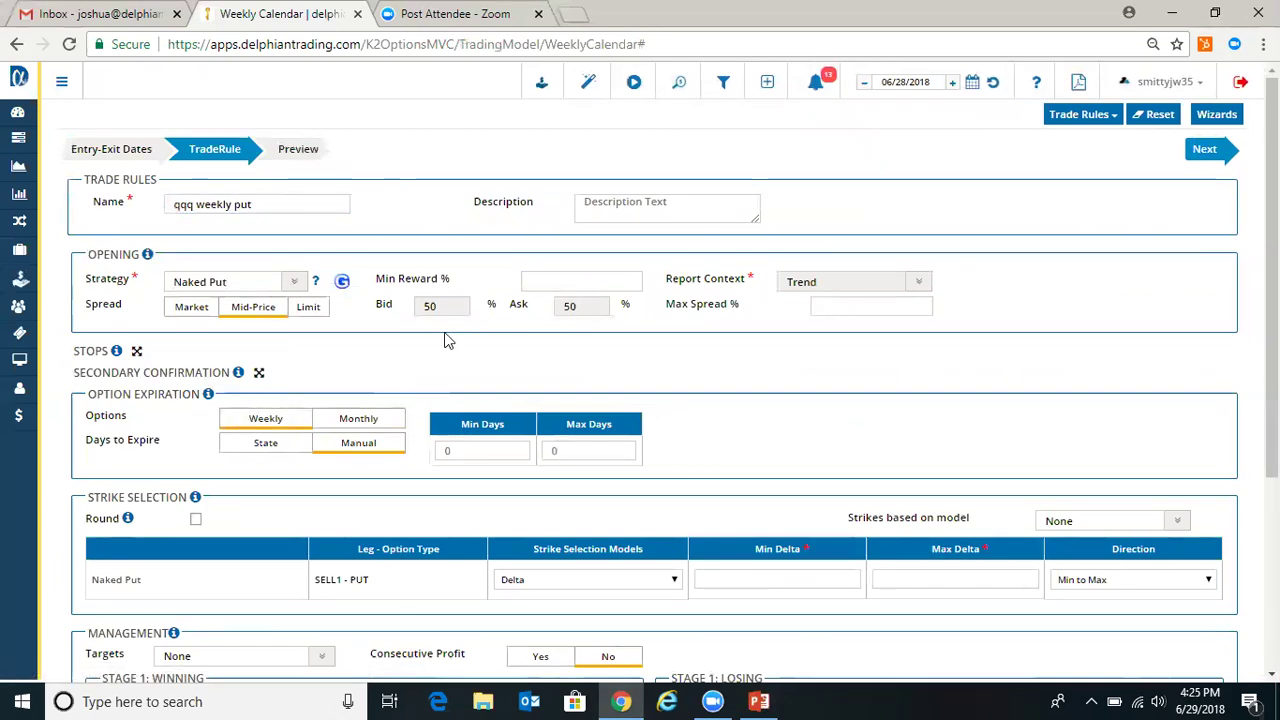
scroll(445, 338, down, 1)
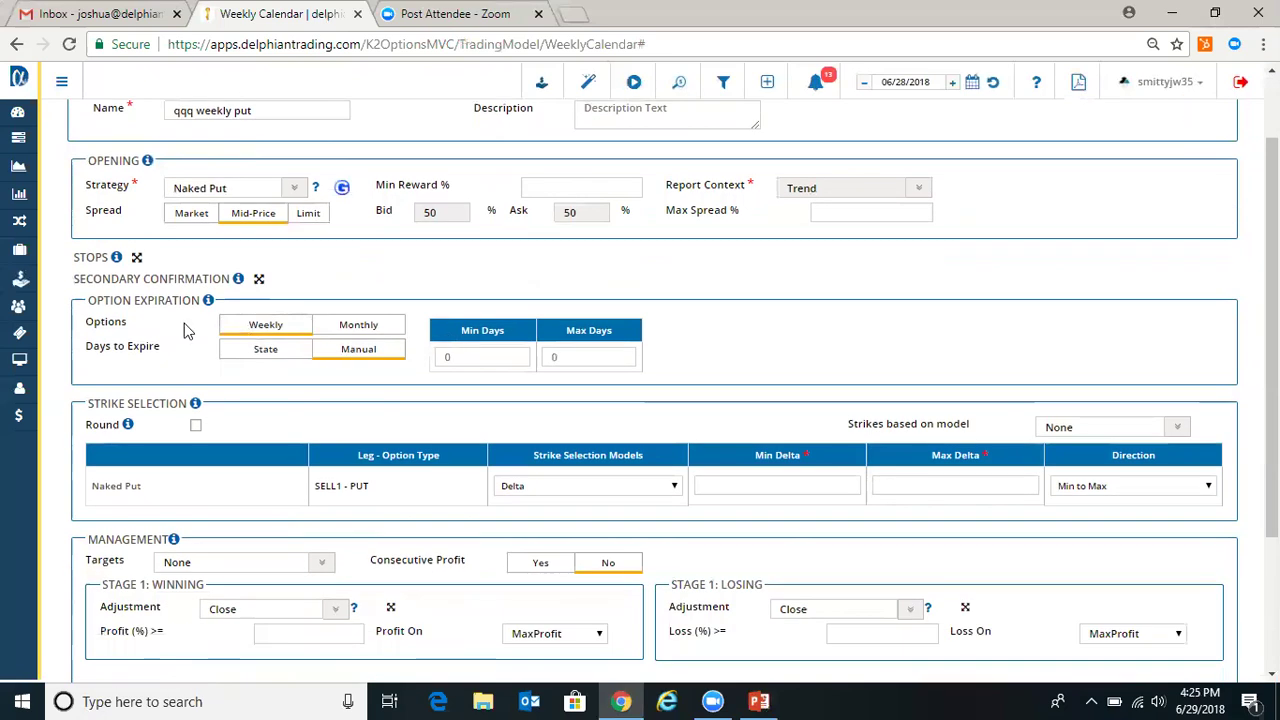
click(473, 353)
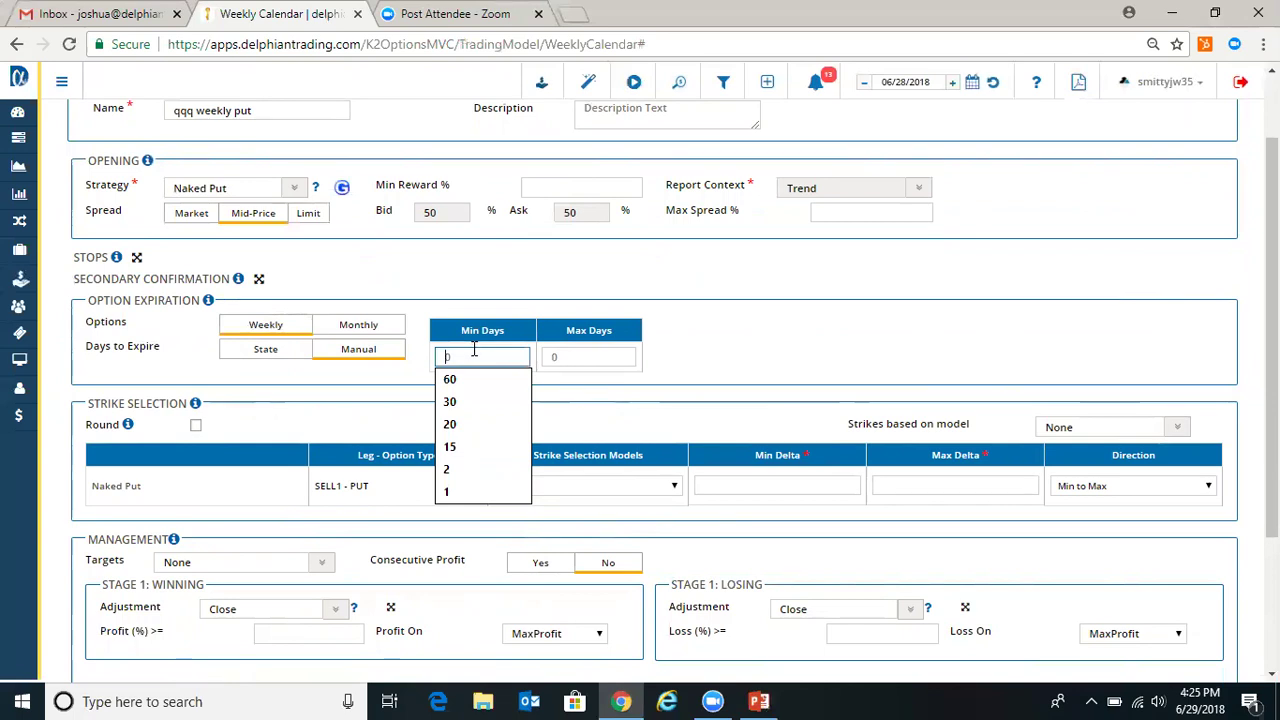
text(6)
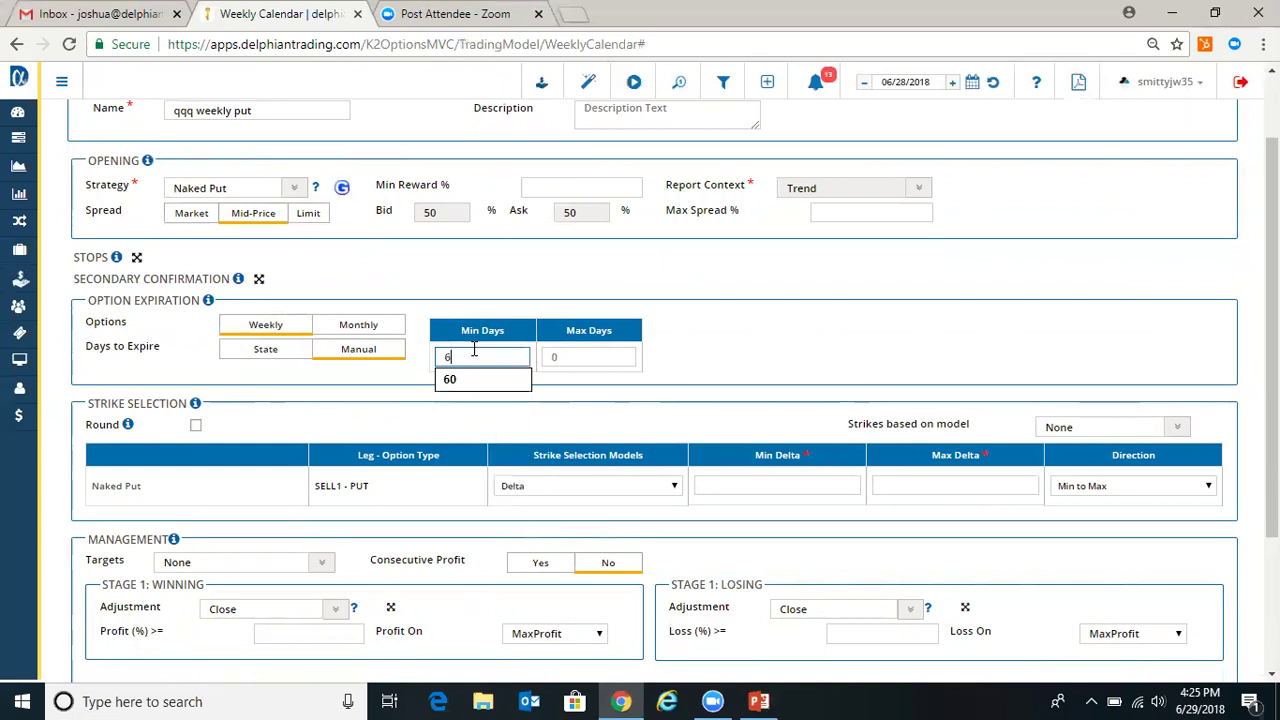
click(585, 349)
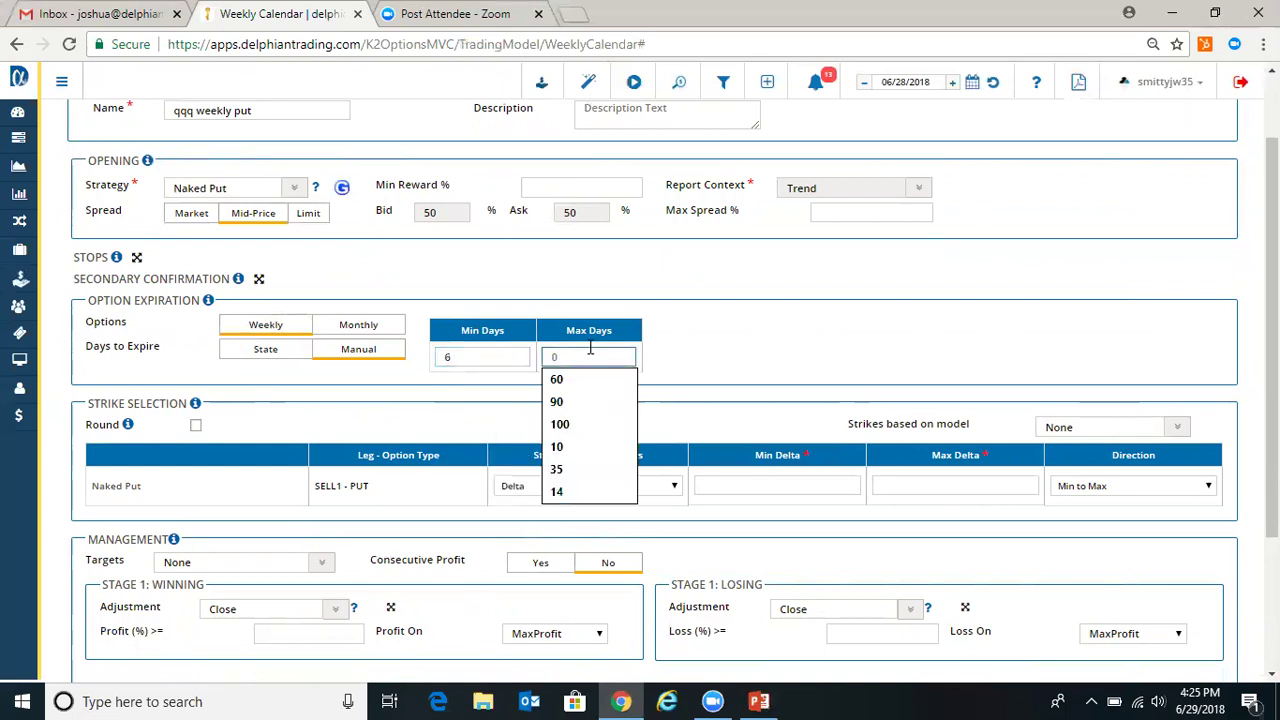
text(12)
click(751, 334)
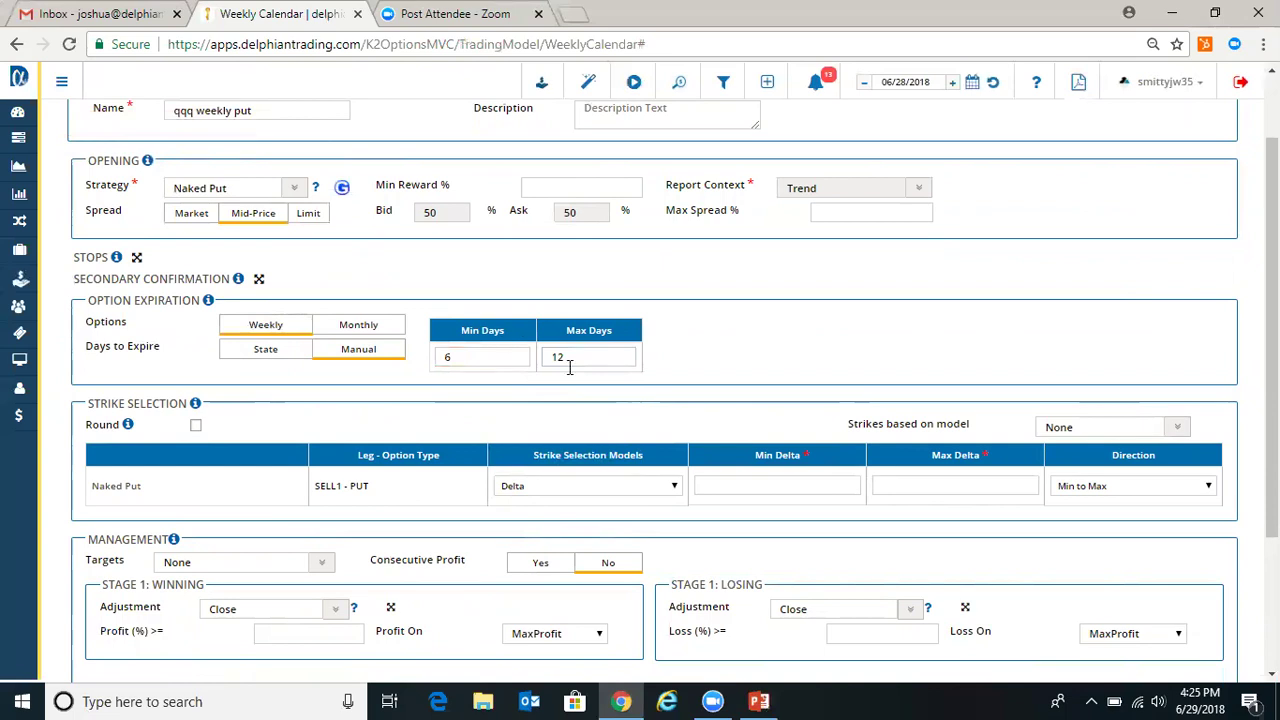
- Set the short put's strike selection to Lower Standard Deviation with direction Below and multiplier 1.5
scroll(568, 365, down, 1)
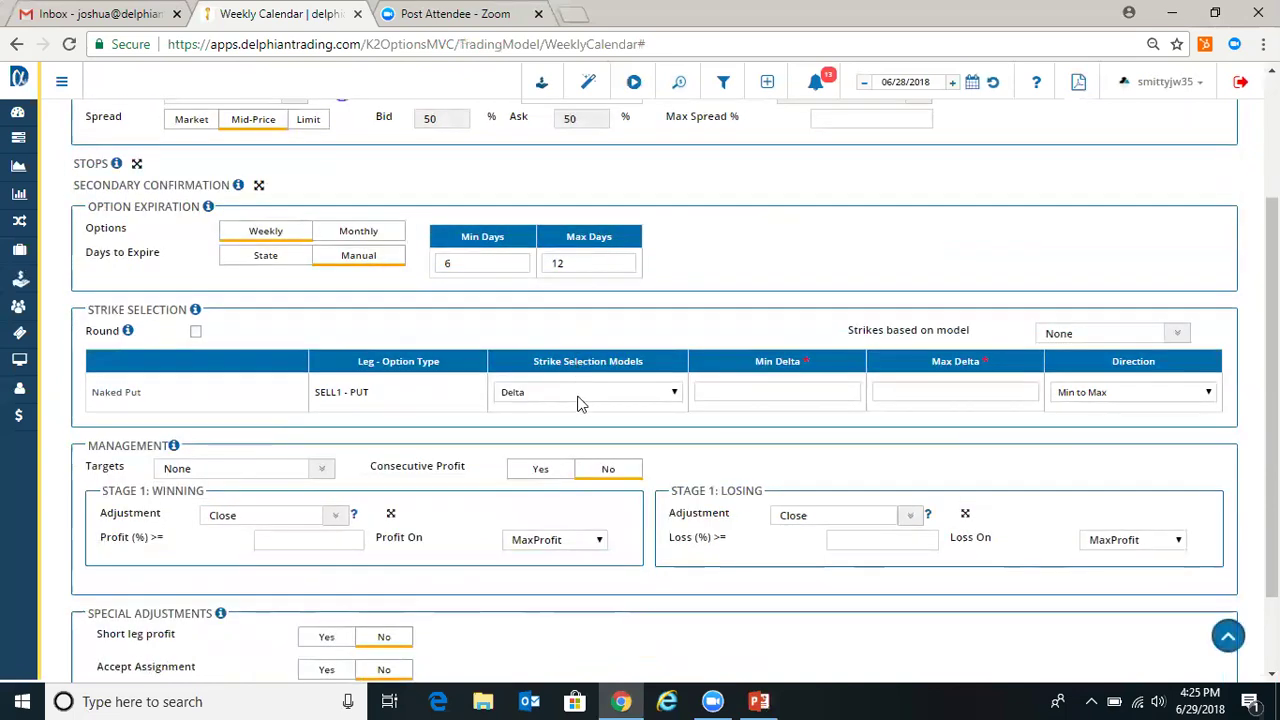
click(607, 392)
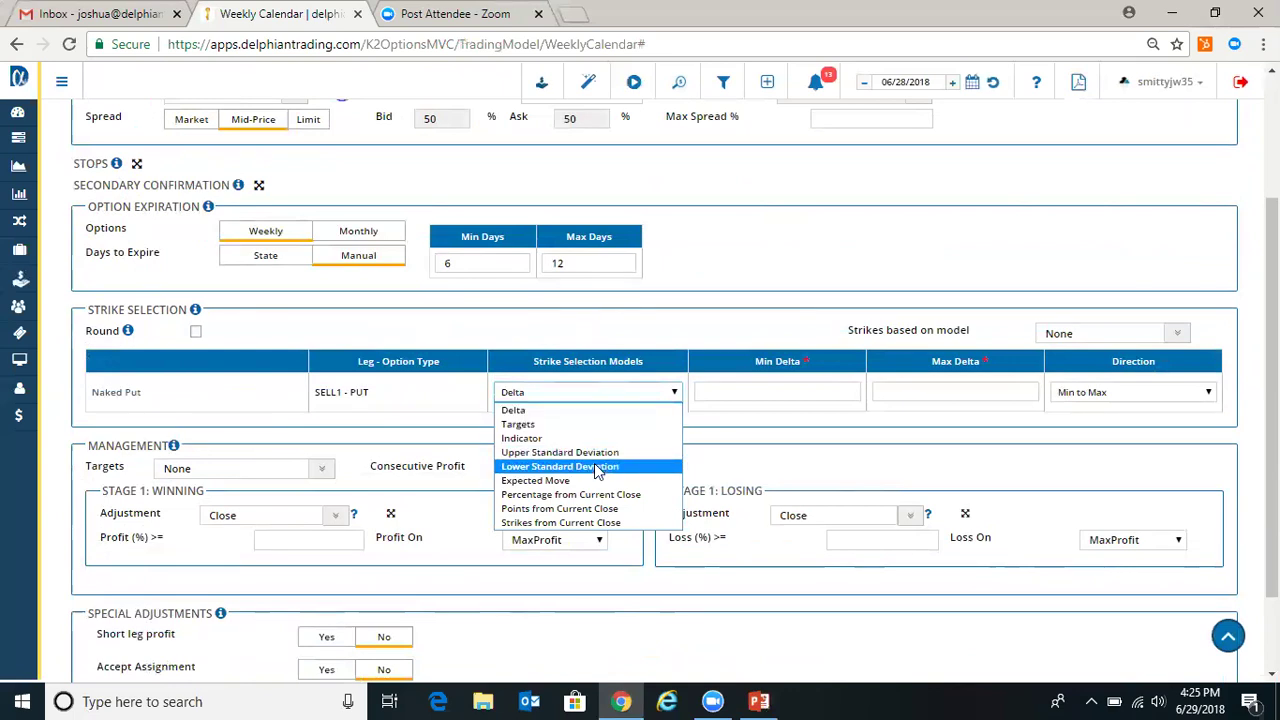
click(576, 410)
click(584, 394)
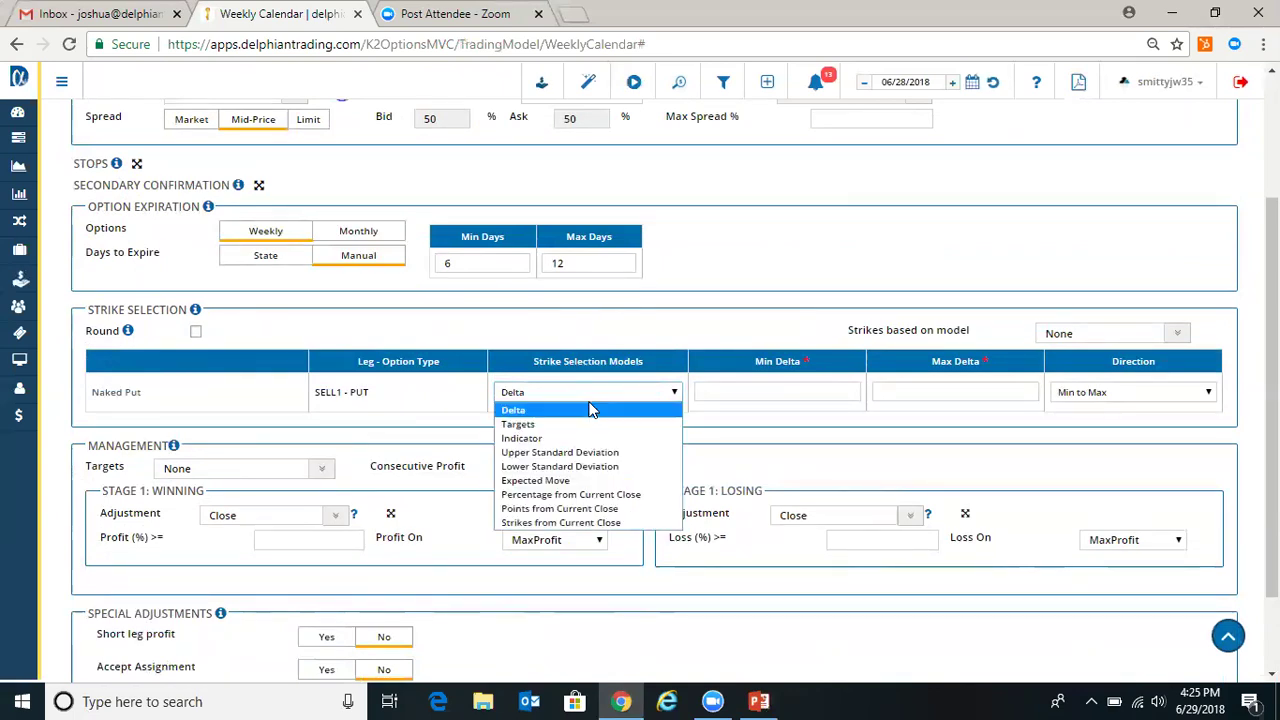
click(583, 467)
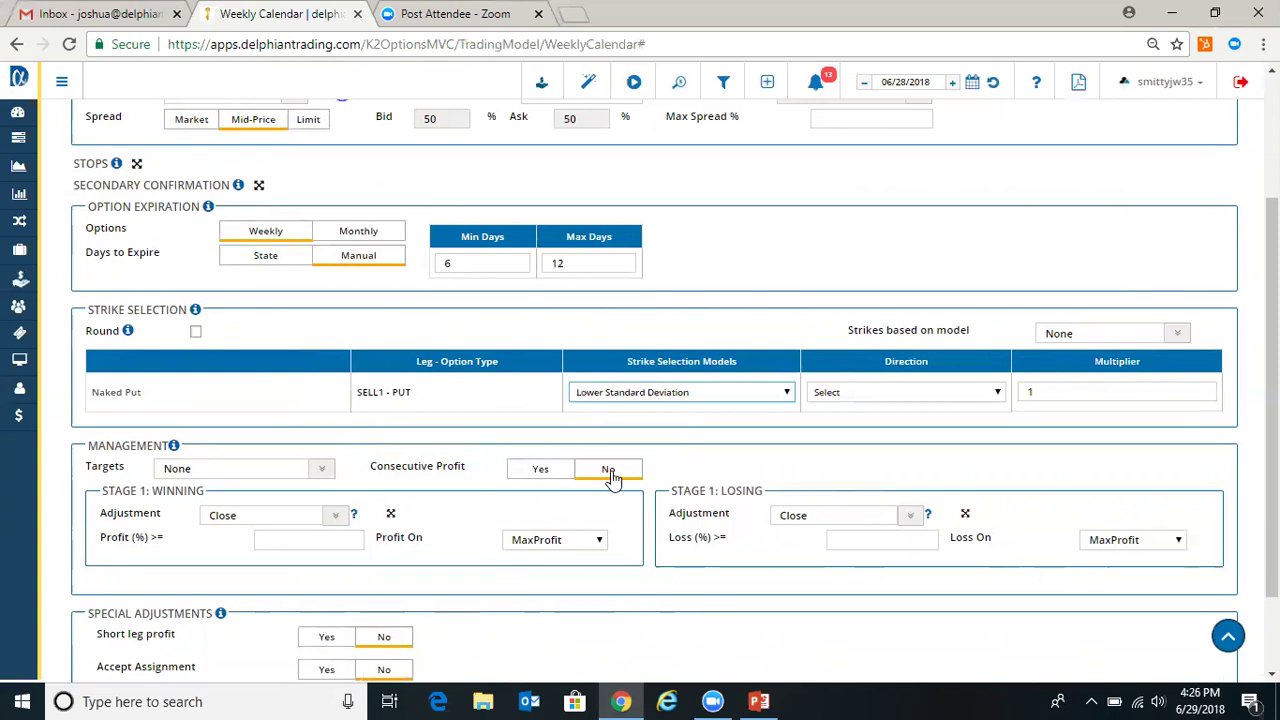
click(895, 399)
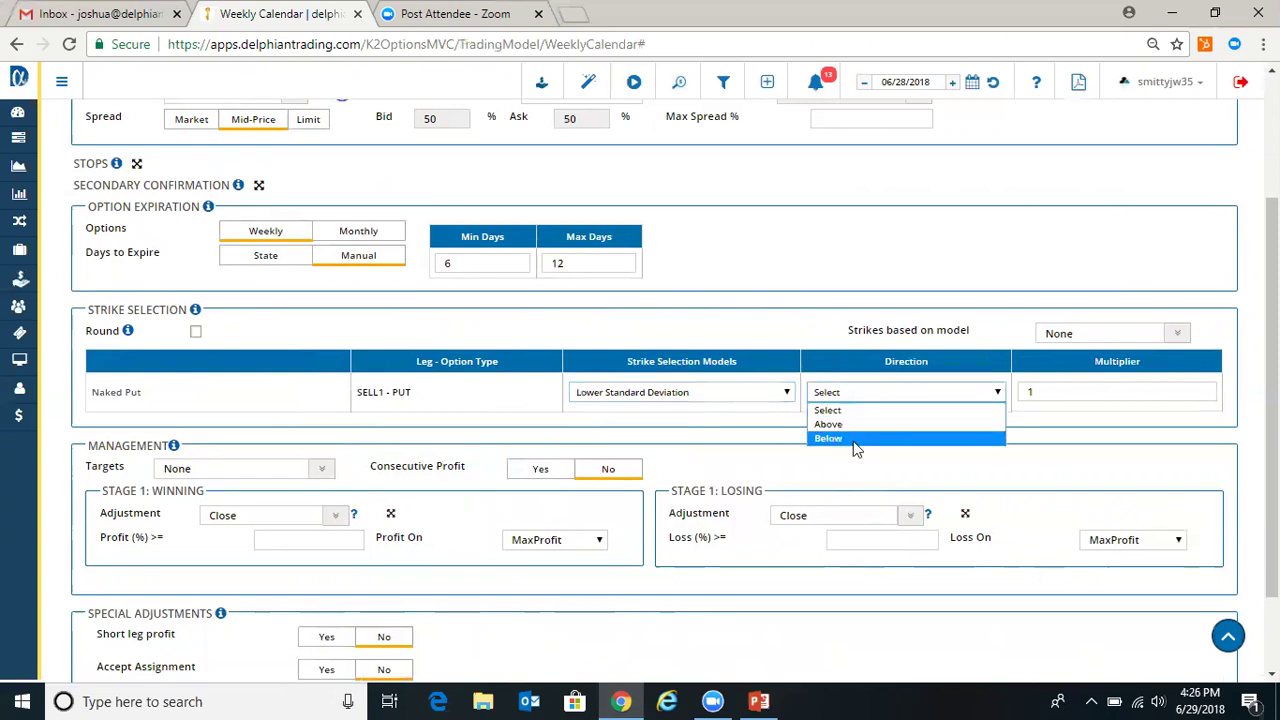
click(909, 438)
click(1049, 391)
text(.5)
click(958, 280)
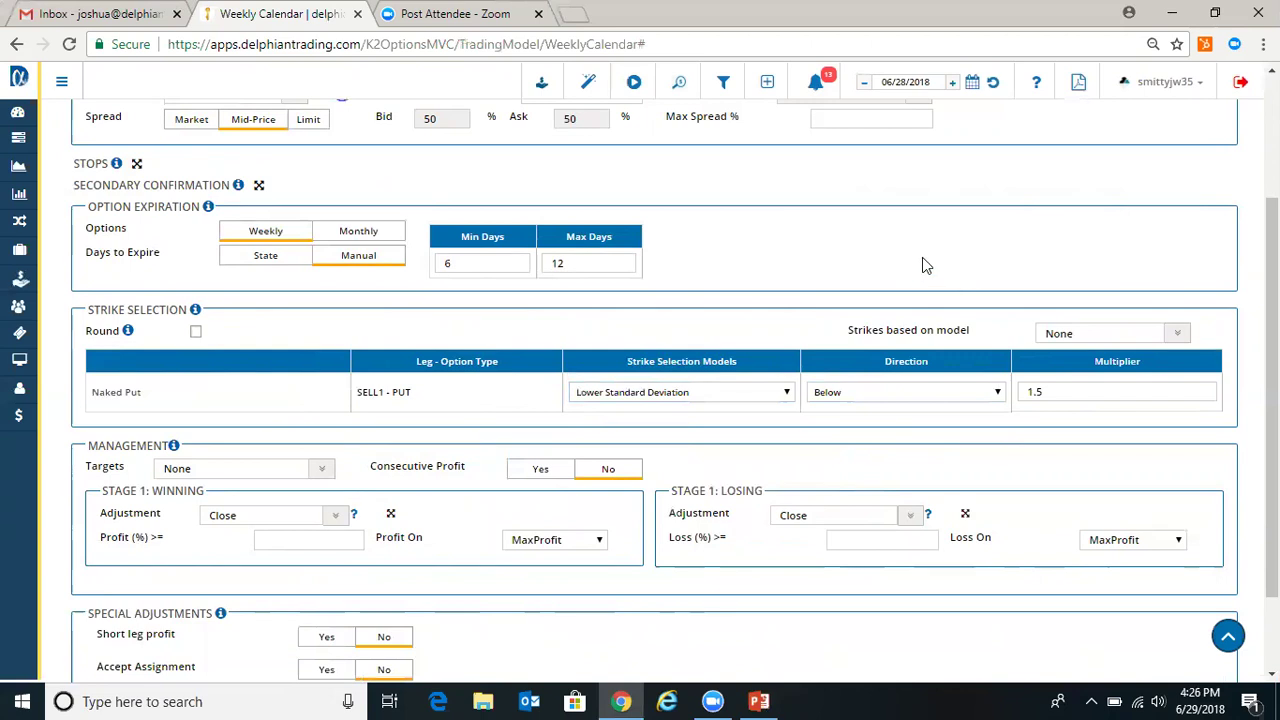
- Set the Stage 1 winning adjustment's profit threshold to 25%
scroll(705, 330, down, 1)
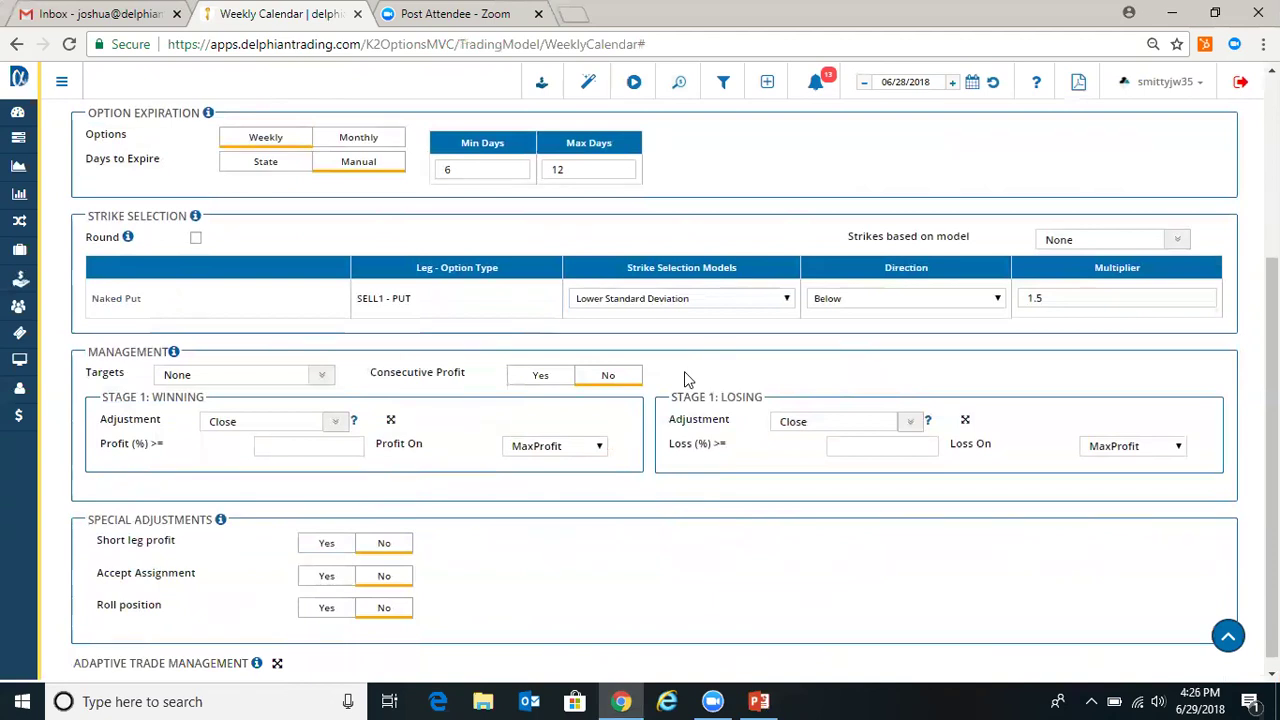
click(331, 448)
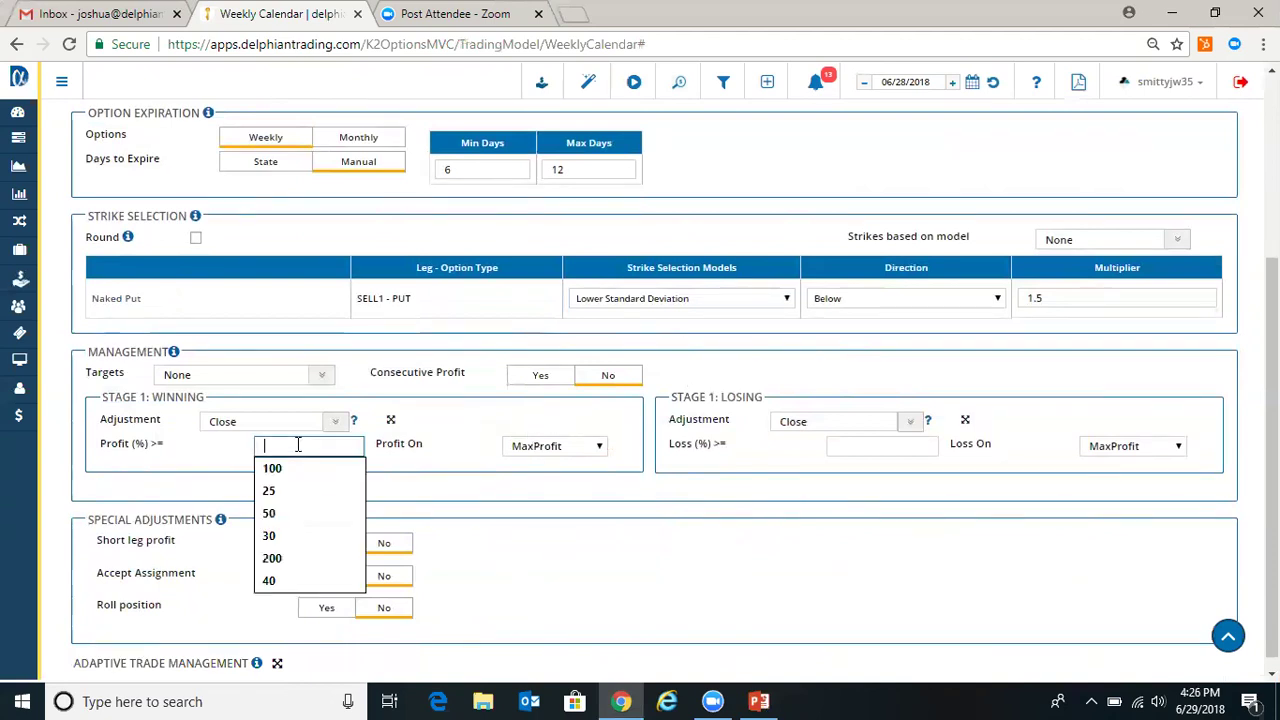
text(25)
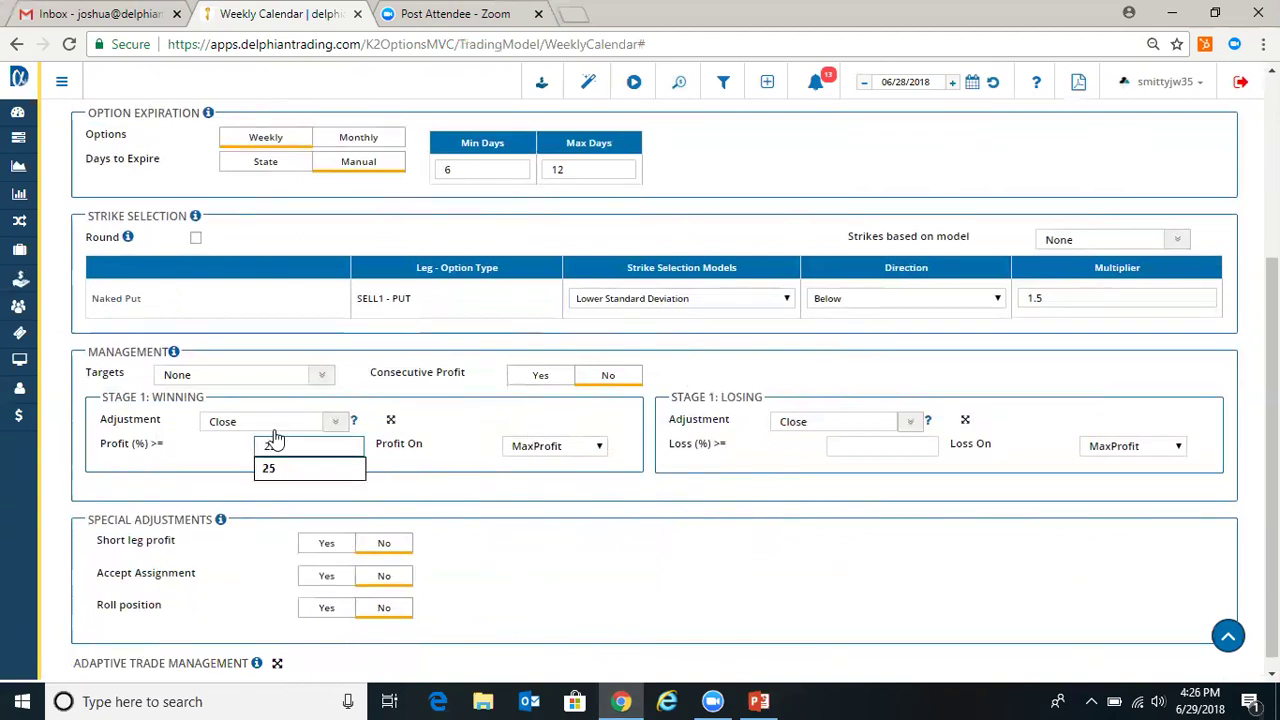
- Set the Stage 1 losing adjustment to a loss threshold of 50% measured on MaxRisk
click(1148, 450)
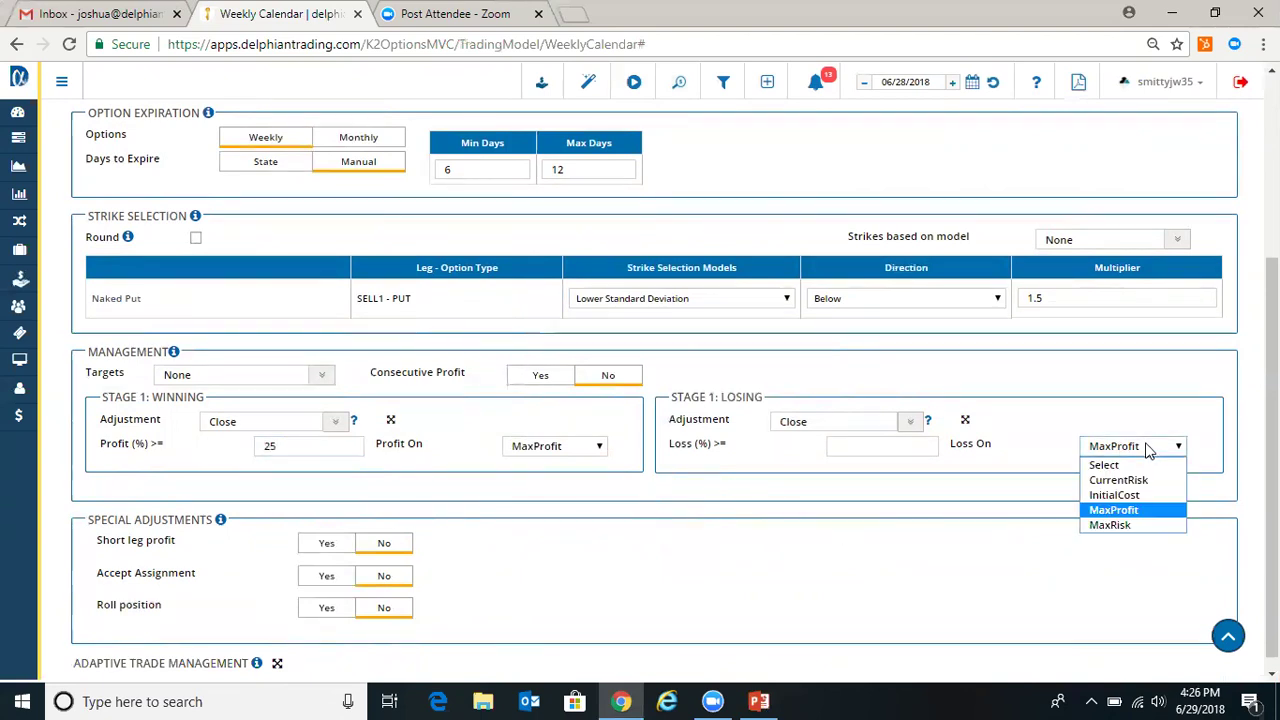
click(1120, 525)
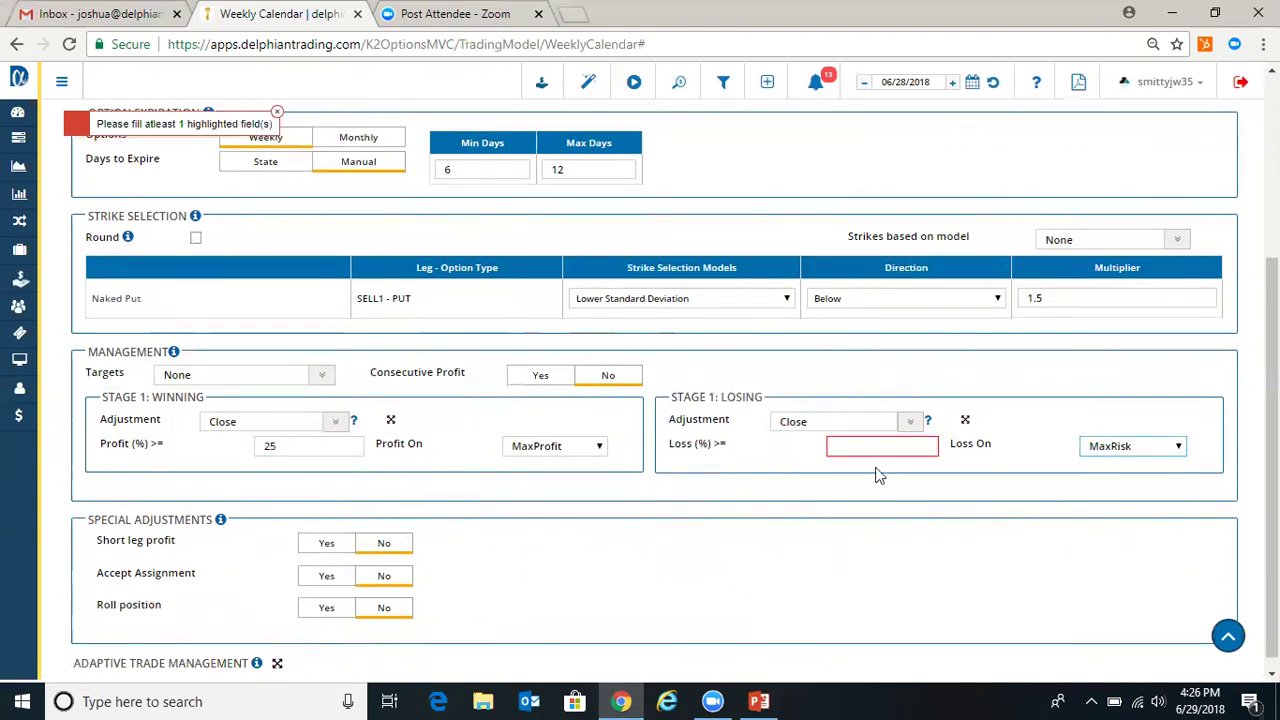
click(886, 445)
text(50)
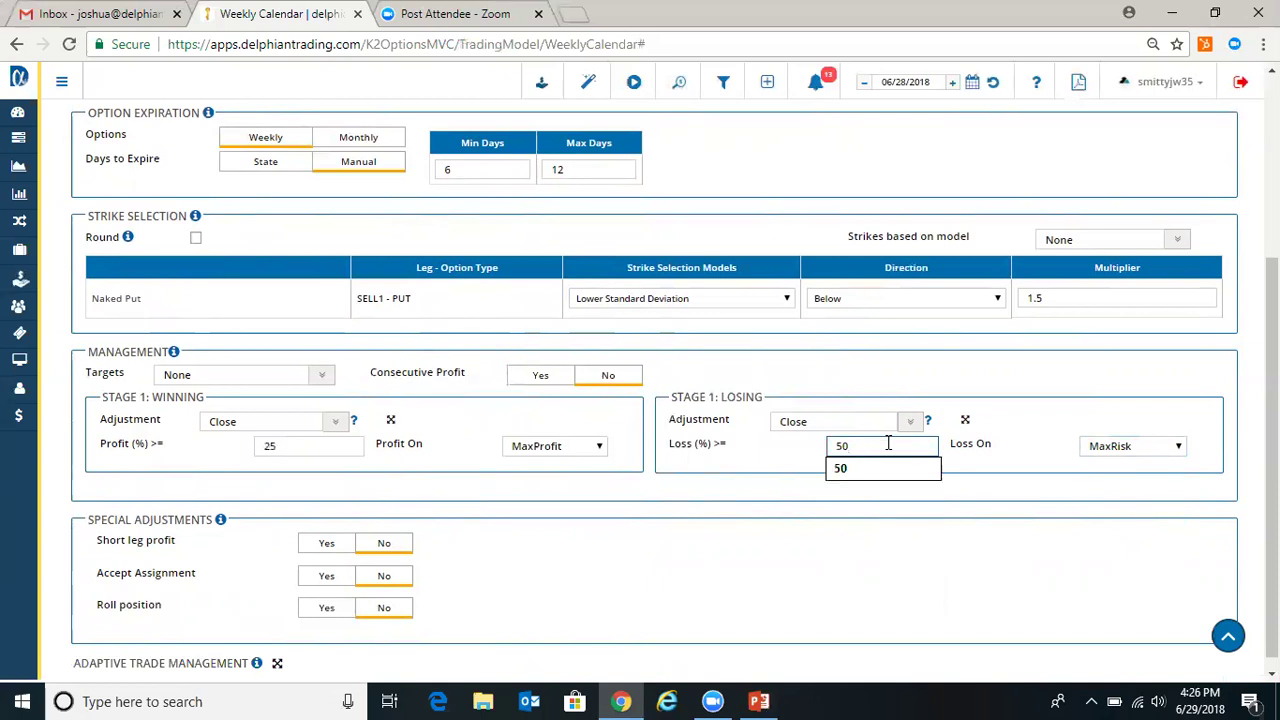
click(768, 510)
- Save the completed trade rule and continue to the trade plan preview
scroll(770, 512, down, 1)
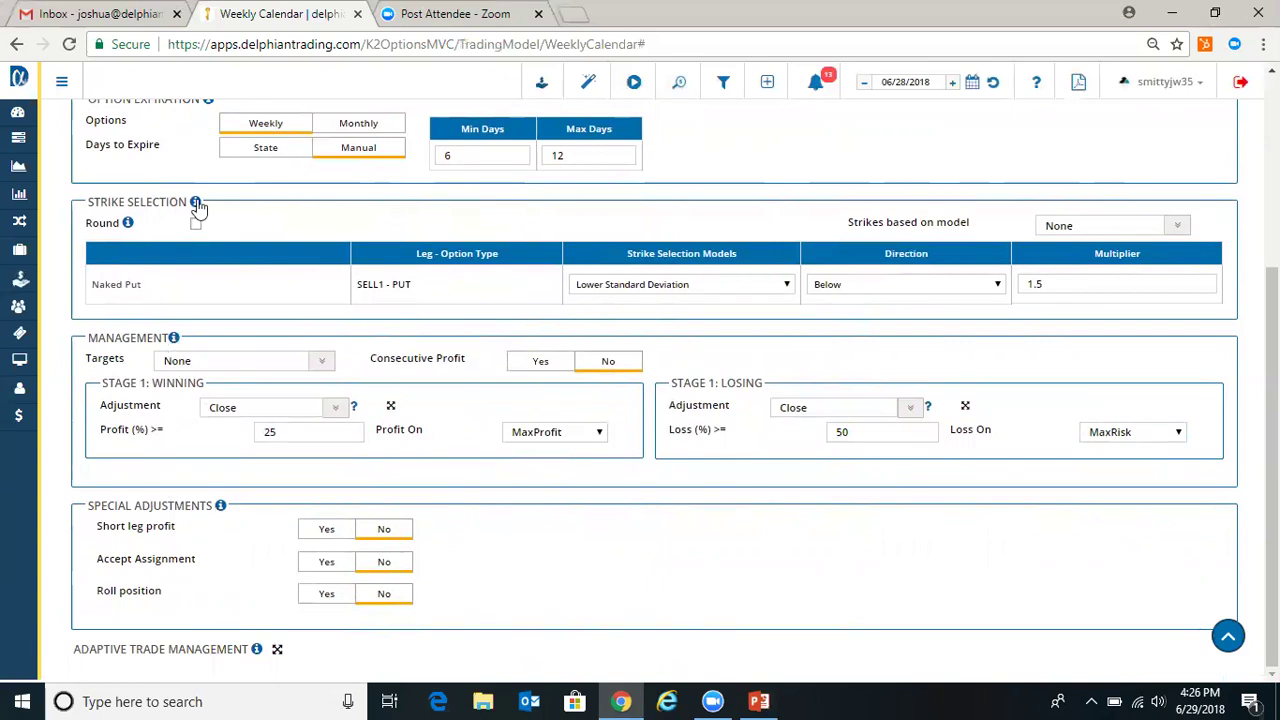
scroll(810, 471, up, 3)
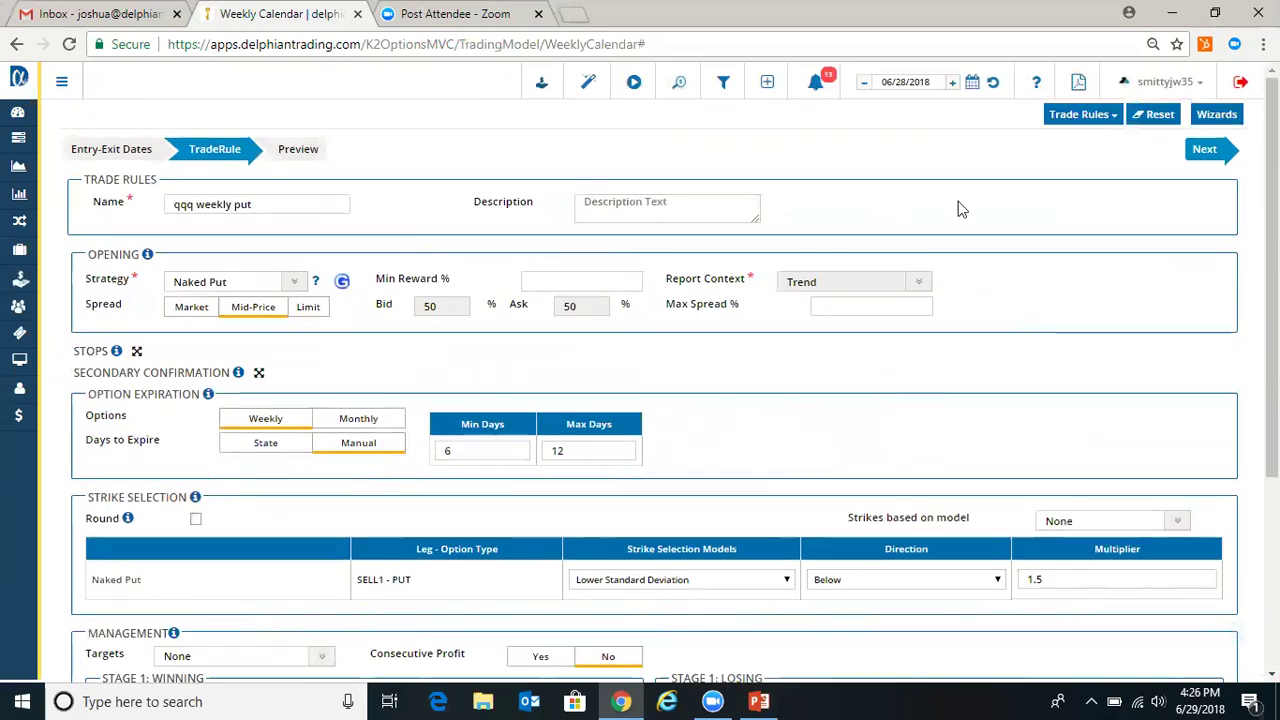
click(1222, 150)
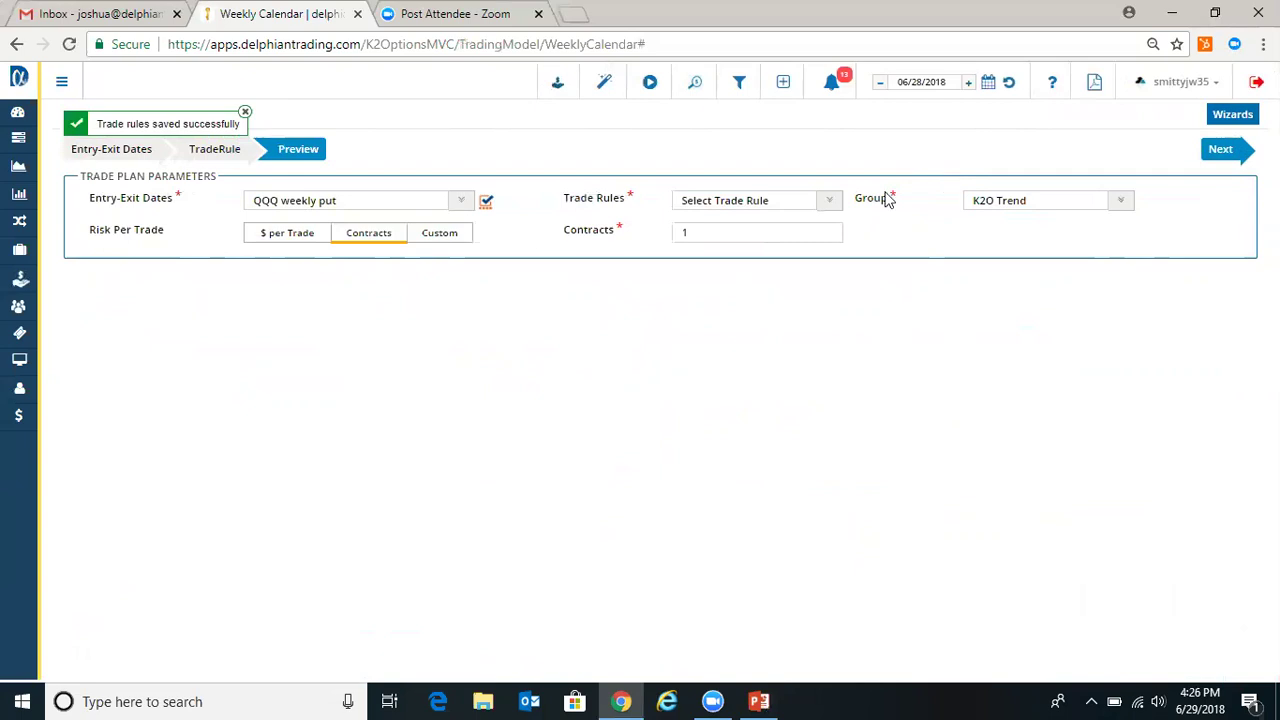
- Set the risk per trade to Contracts with a quantity of 1 and run the backtest
click(305, 232)
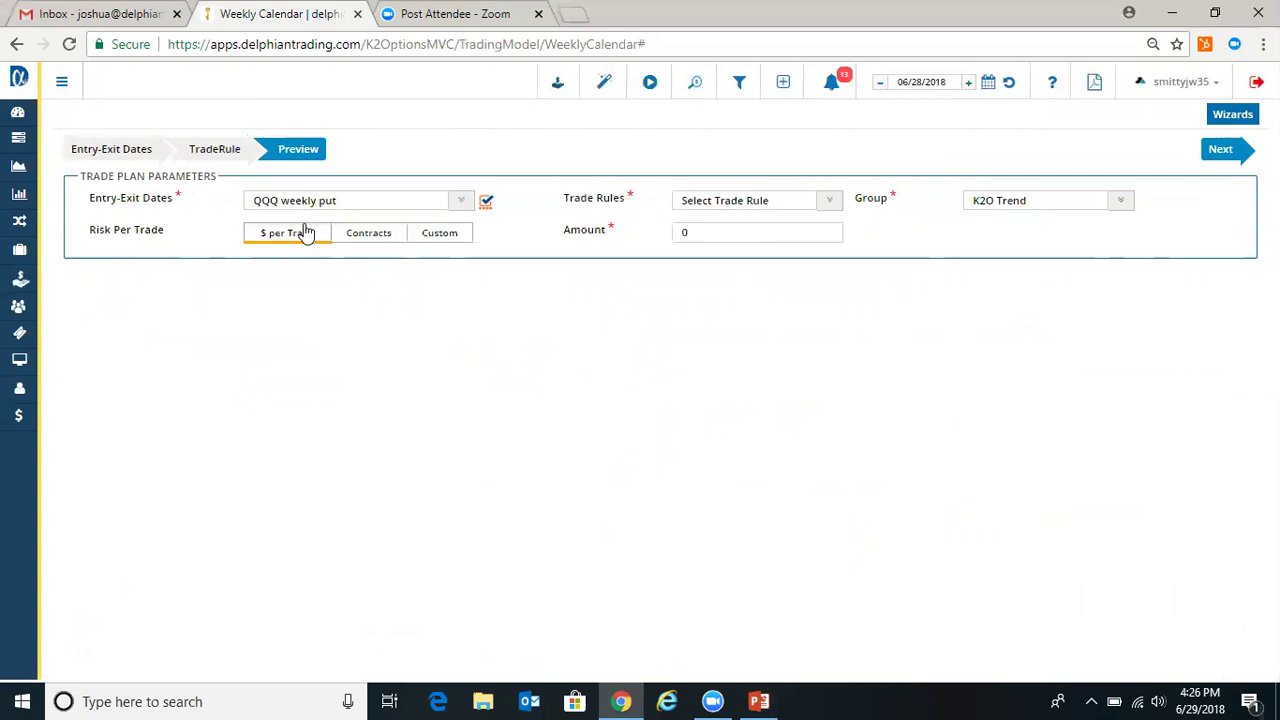
click(471, 238)
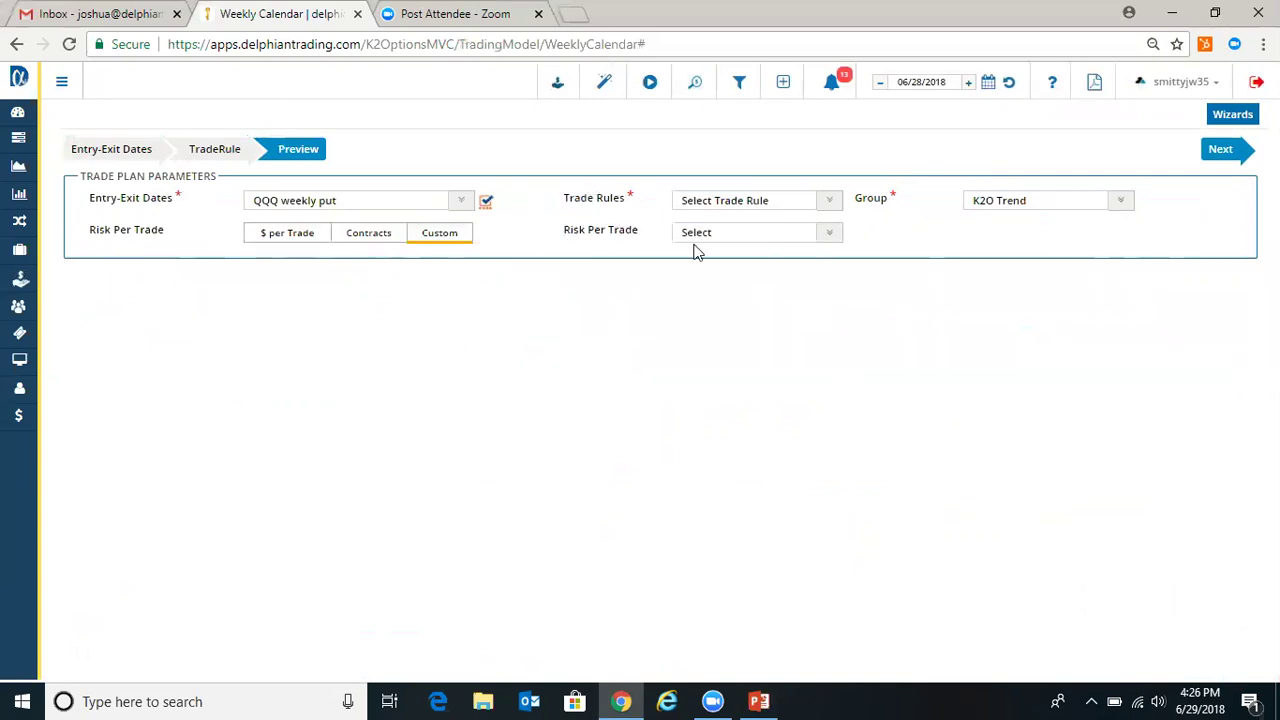
click(388, 238)
click(700, 236)
text(1)
click(814, 314)
click(1222, 149)
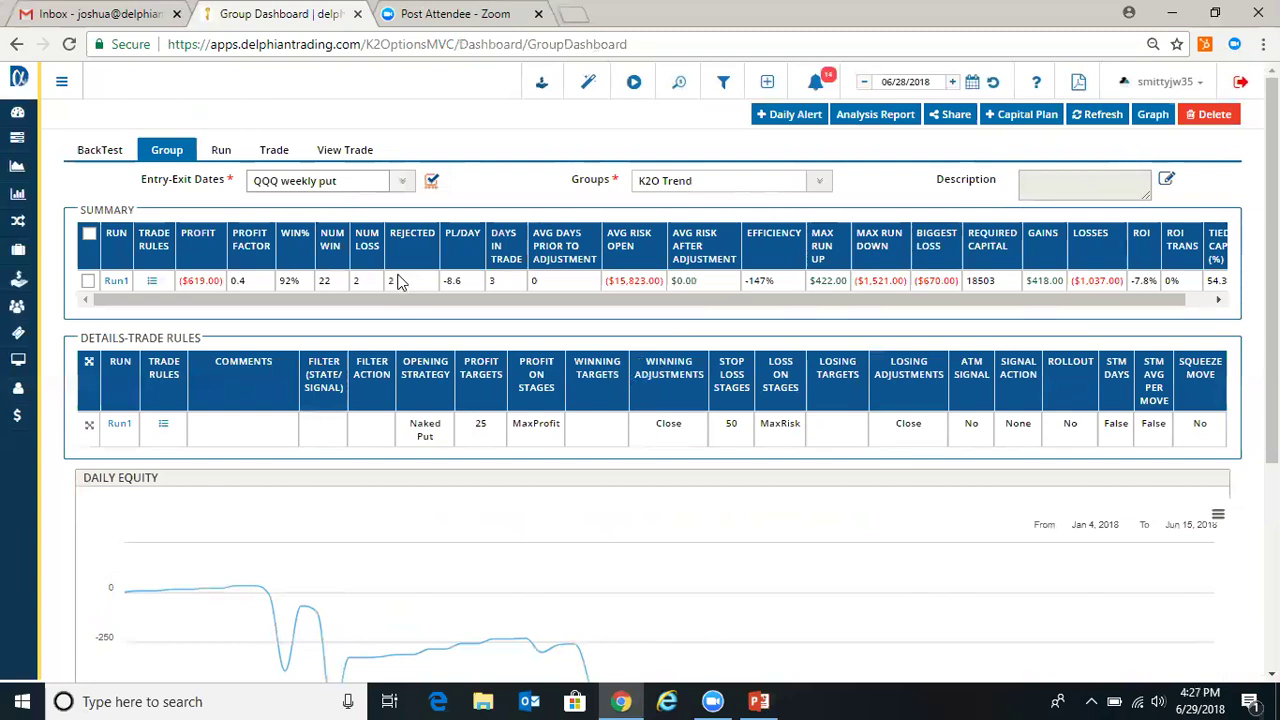
- Open Run1 and examine its trade details across all pages, the equity chart, the rejected trades and the summary
click(116, 282)
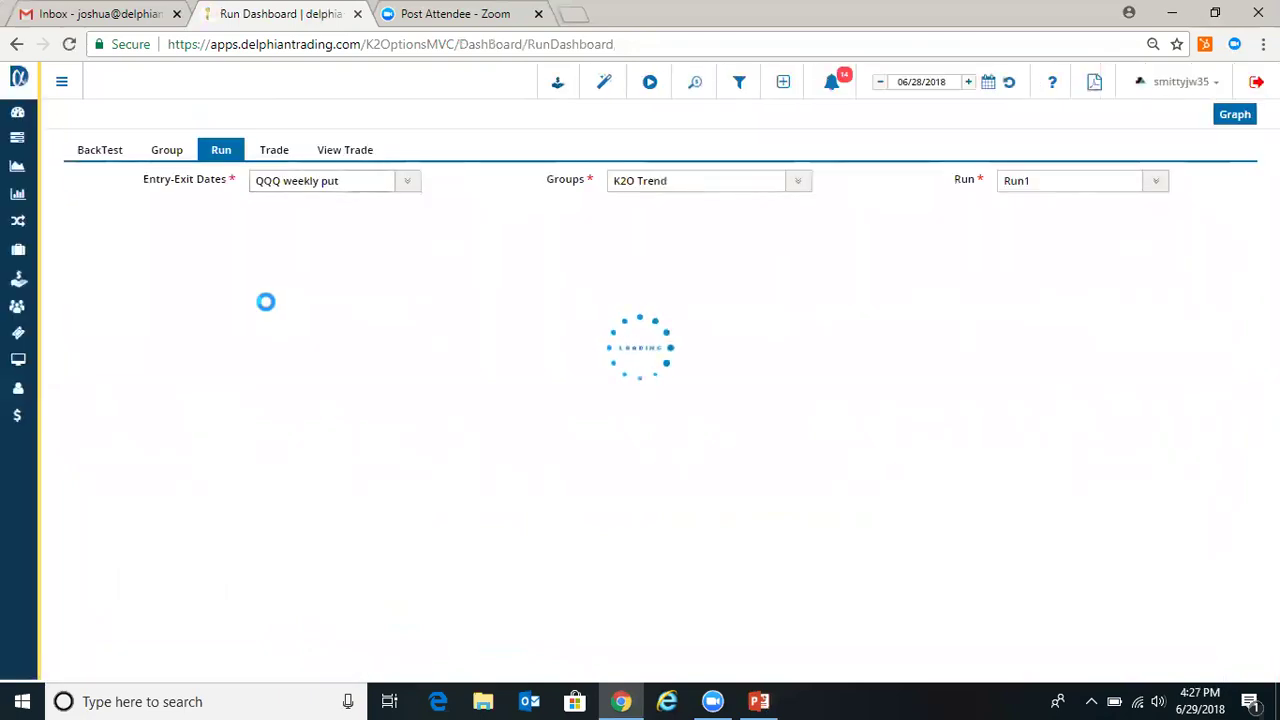
scroll(265, 307, down, 3)
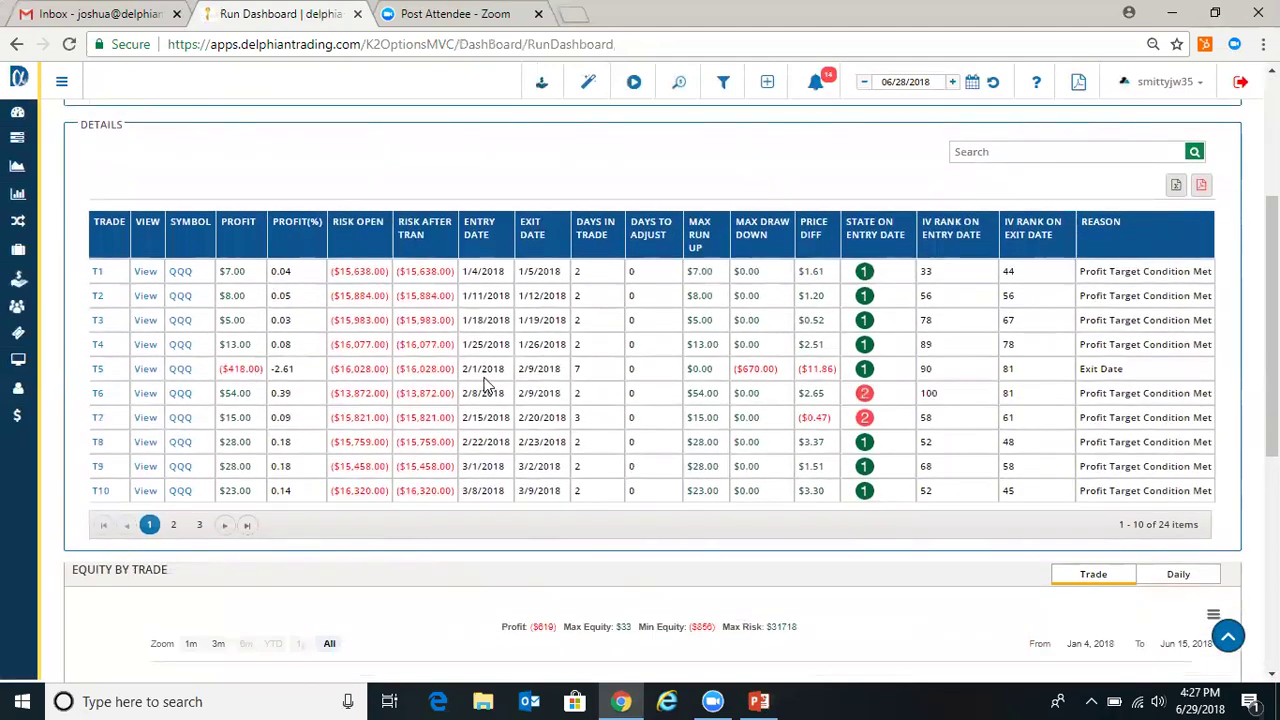
scroll(325, 367, down, 5)
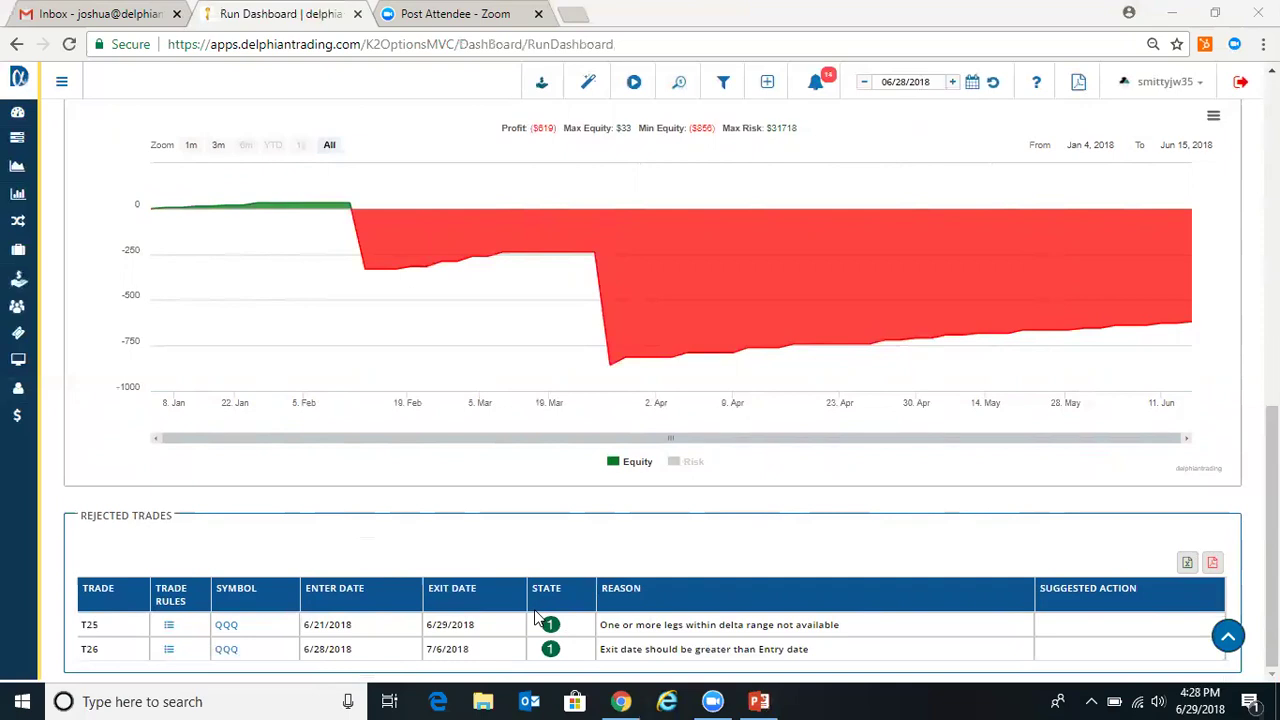
scroll(535, 615, up, 4)
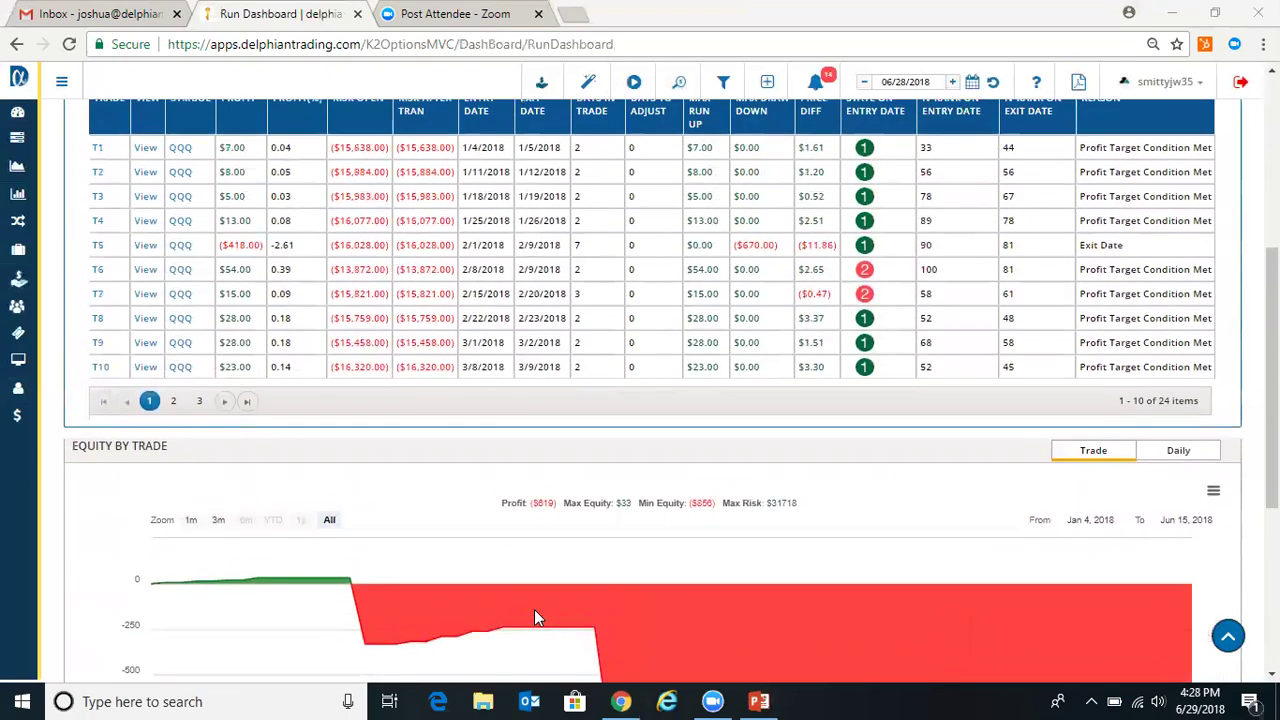
scroll(535, 615, up, 1)
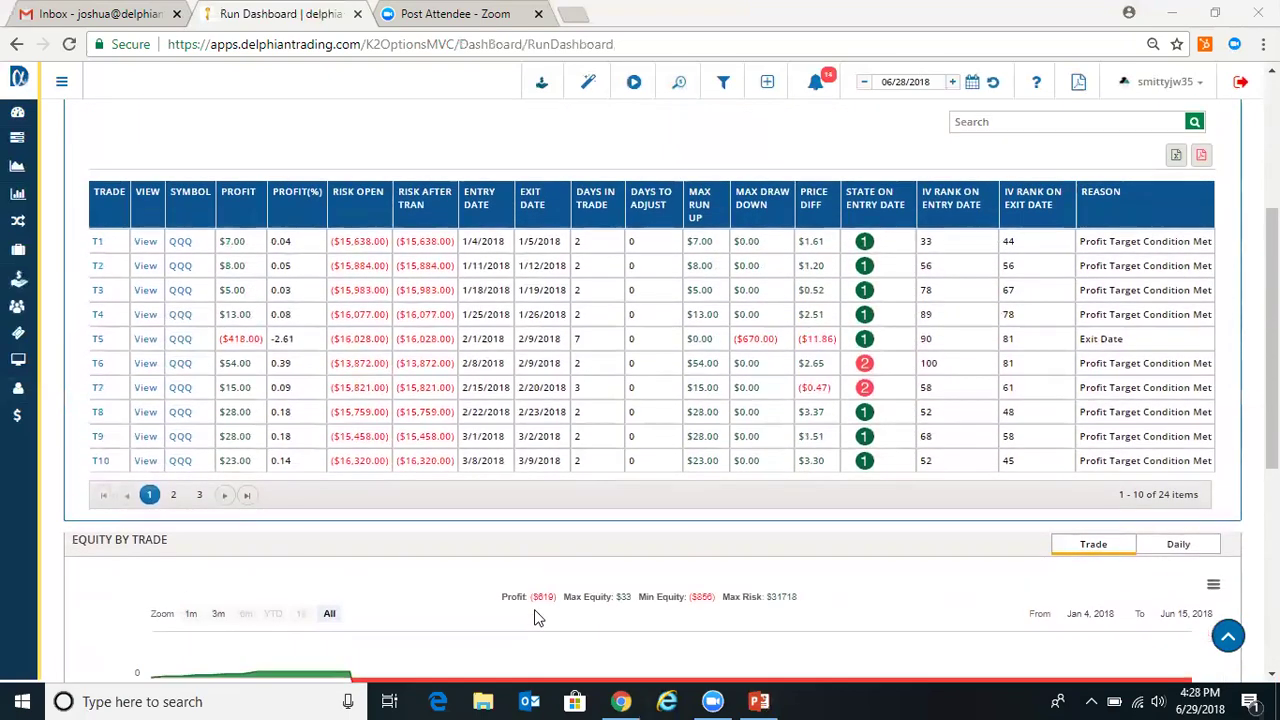
click(224, 495)
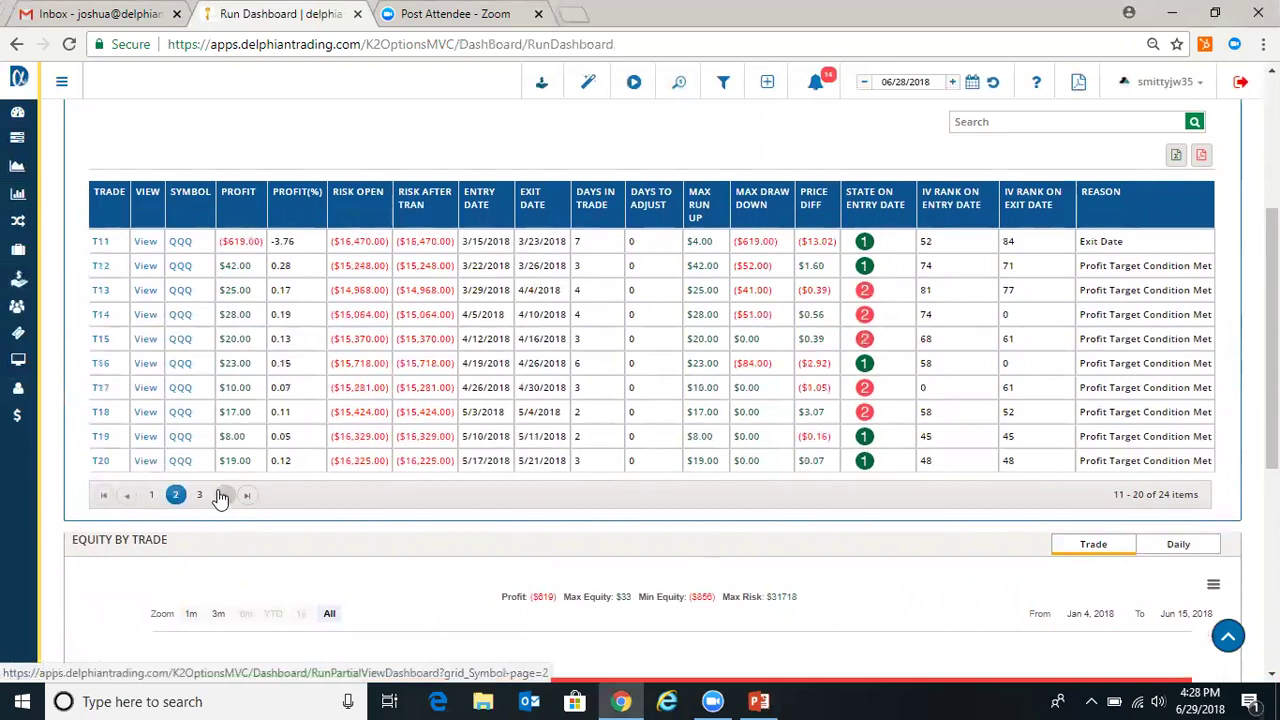
click(227, 495)
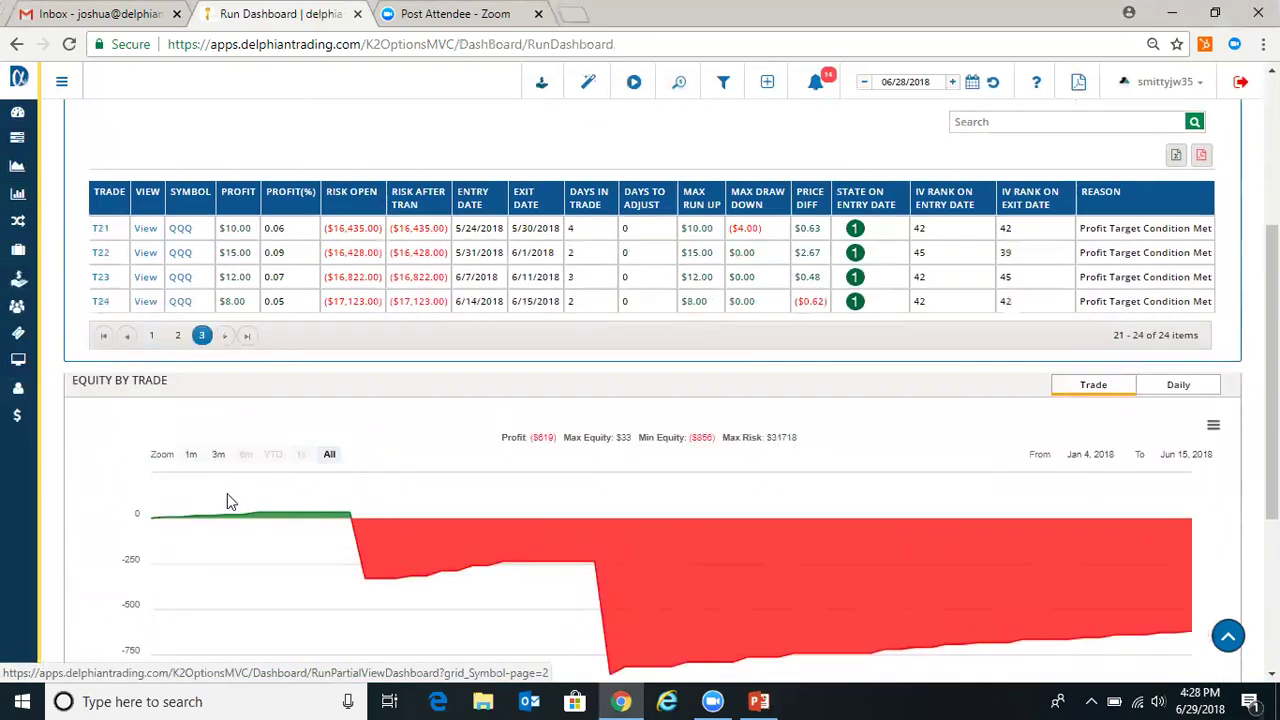
click(151, 335)
scroll(200, 285, up, 3)
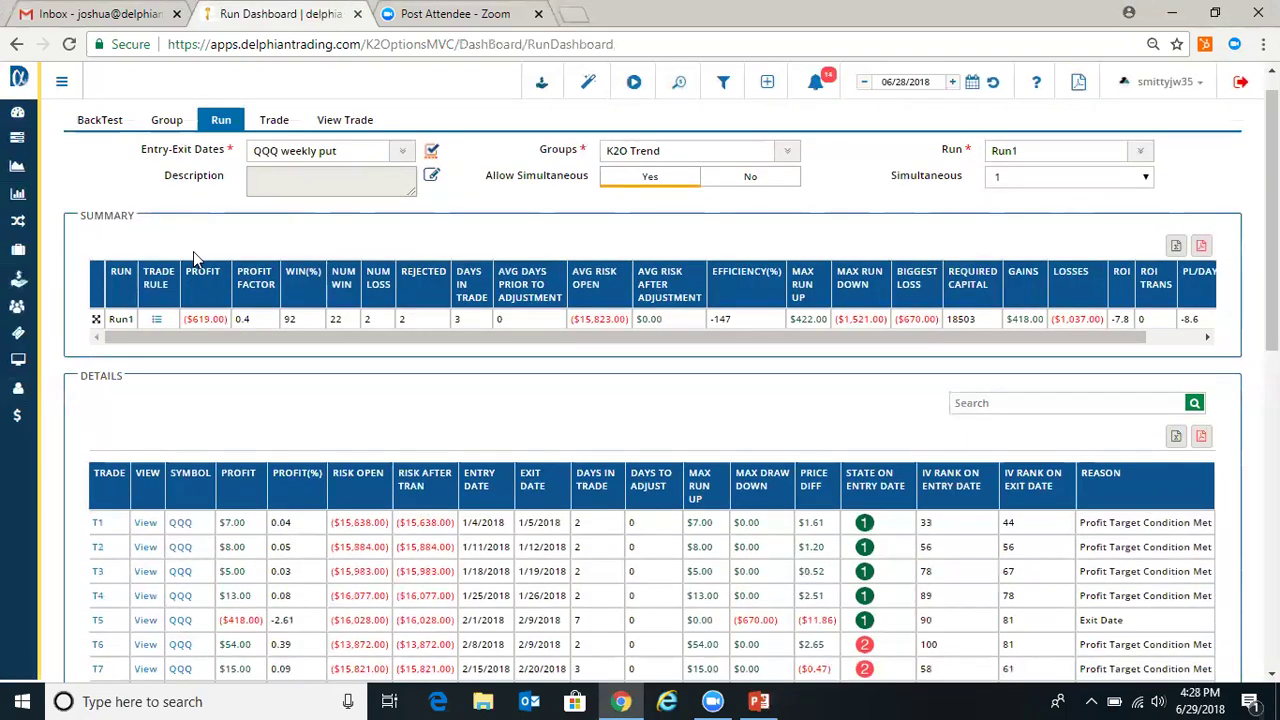
- Set the Stage 1 losing threshold to 10% in Run1's trade rule and run the backtest again
click(166, 120)
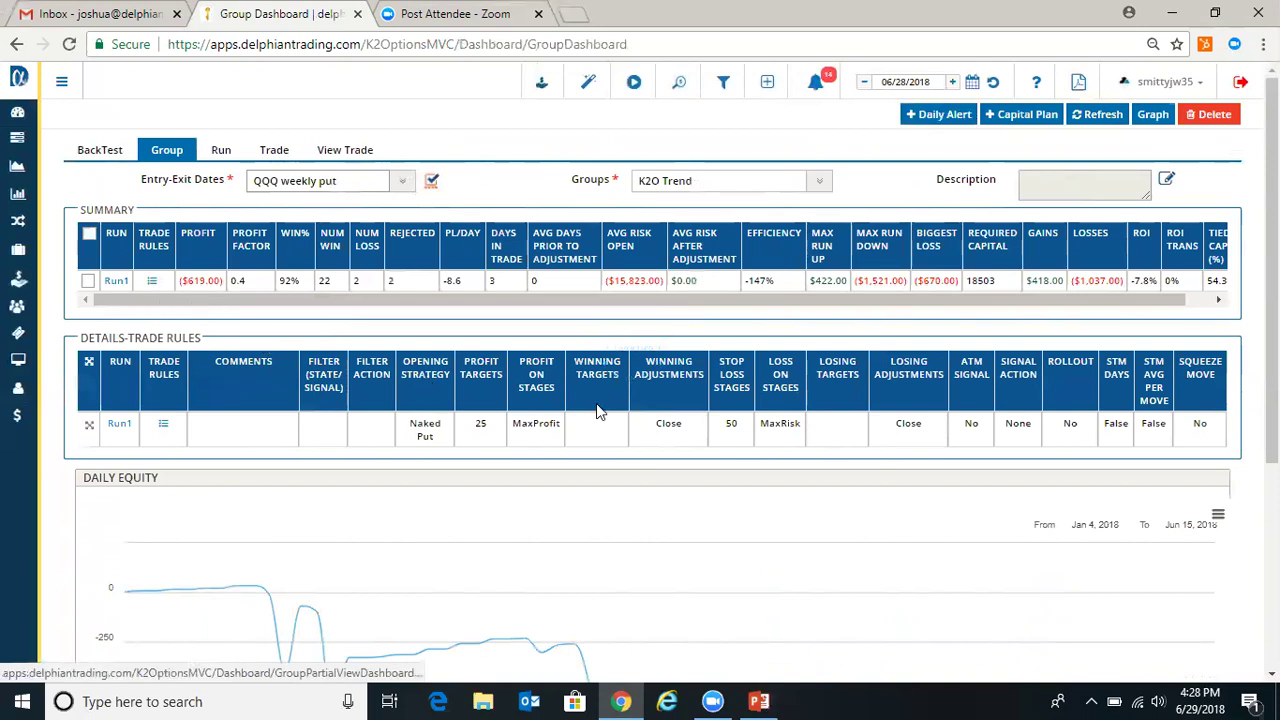
click(155, 283)
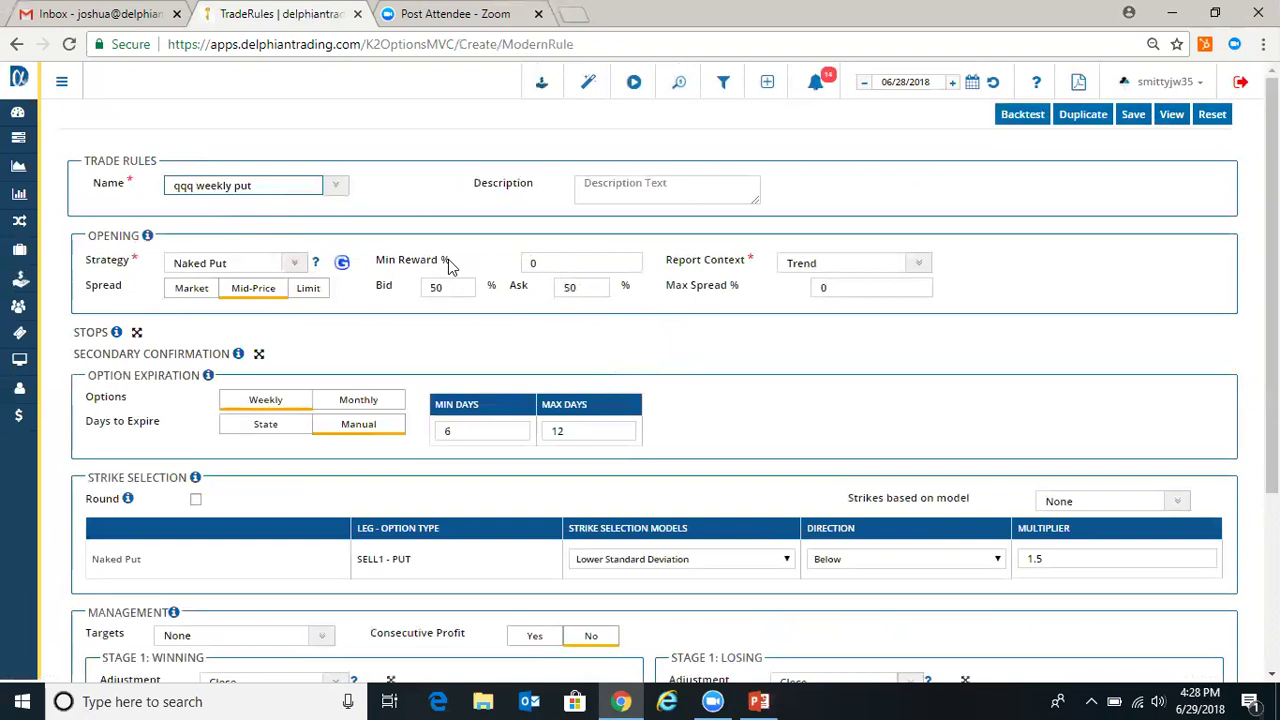
scroll(448, 262, down, 3)
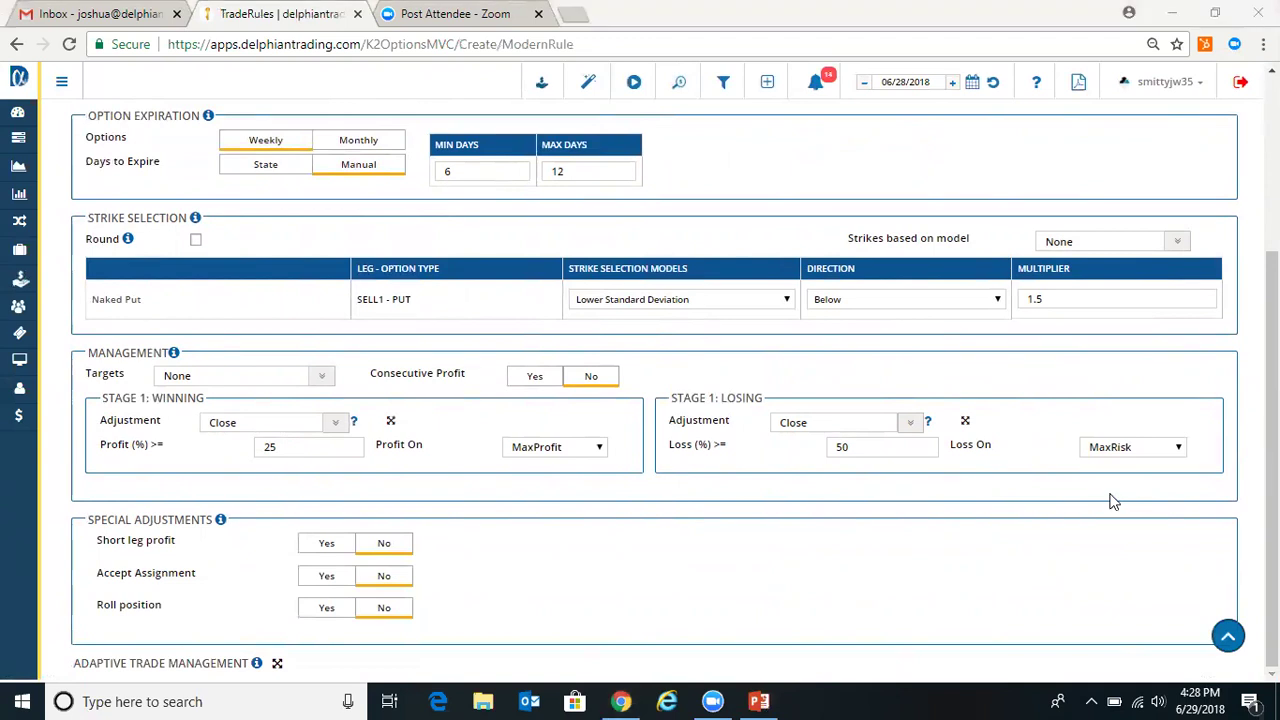
click(838, 447)
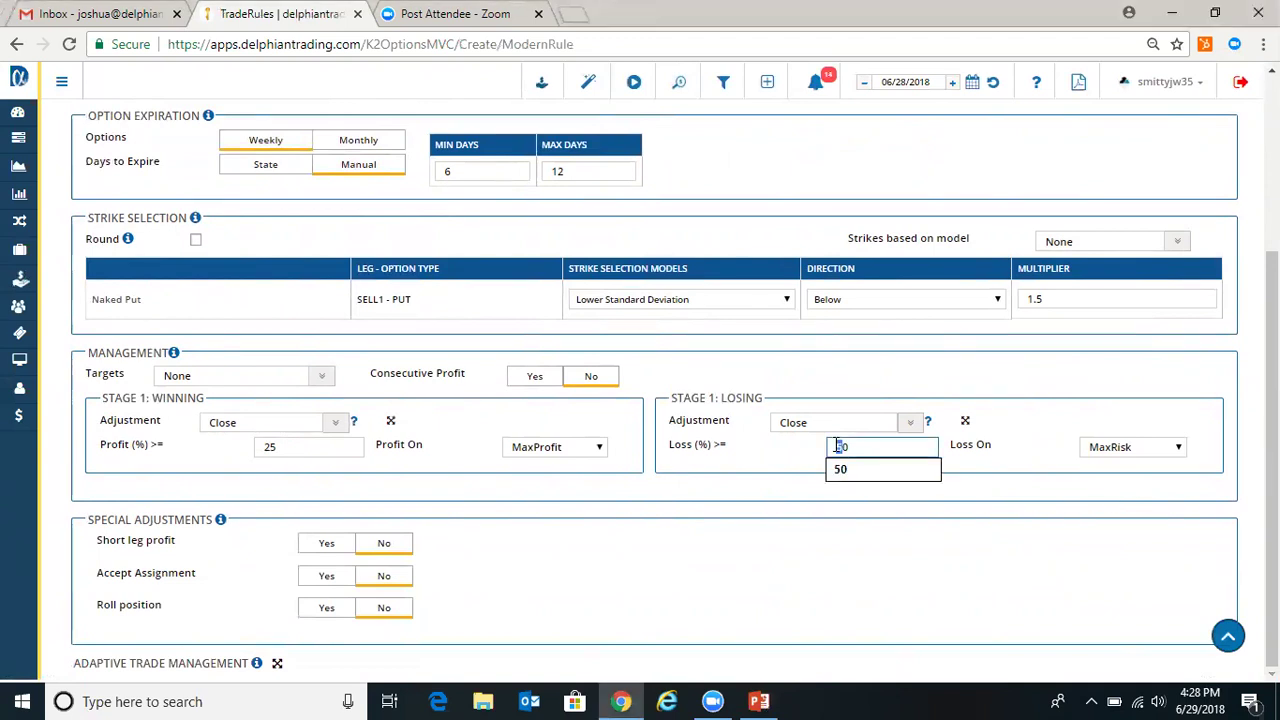
key(BackSpace)
text(1)
click(939, 356)
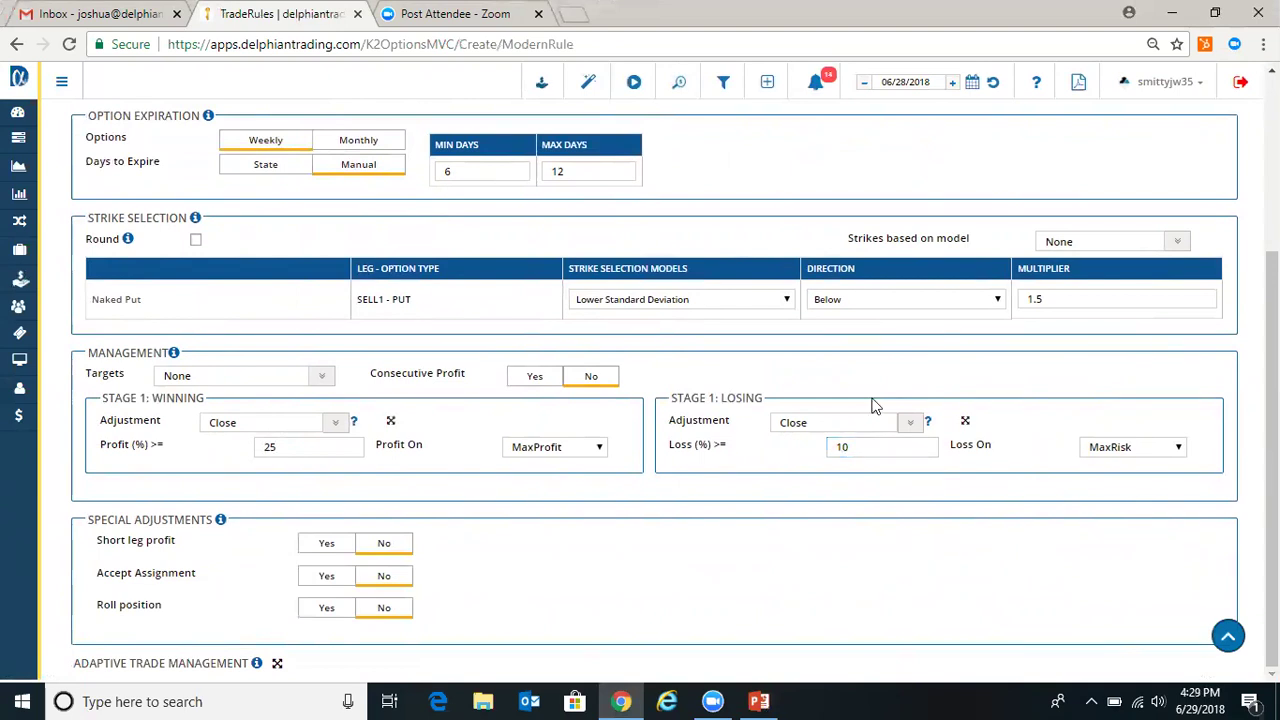
scroll(873, 405, up, 5)
click(1008, 116)
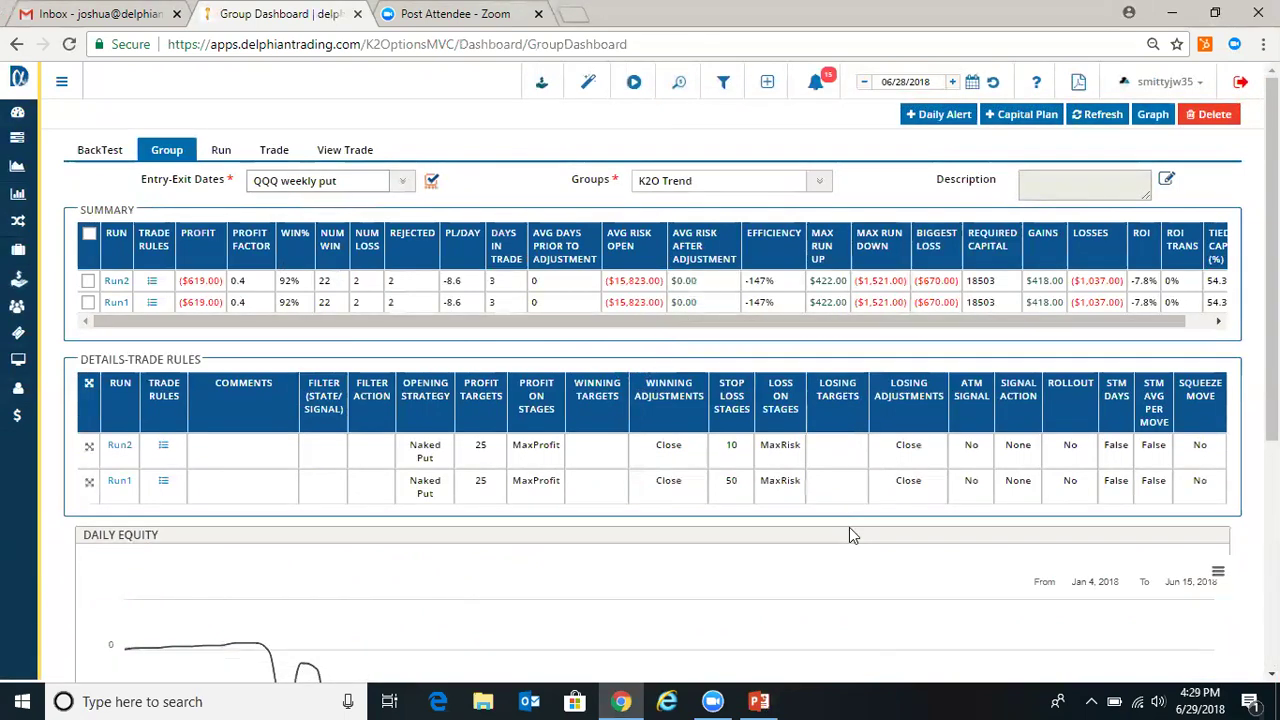
- Switch to the PowerPoint slide show and advance to the Contact Information slide
click(759, 701)
key(Right)
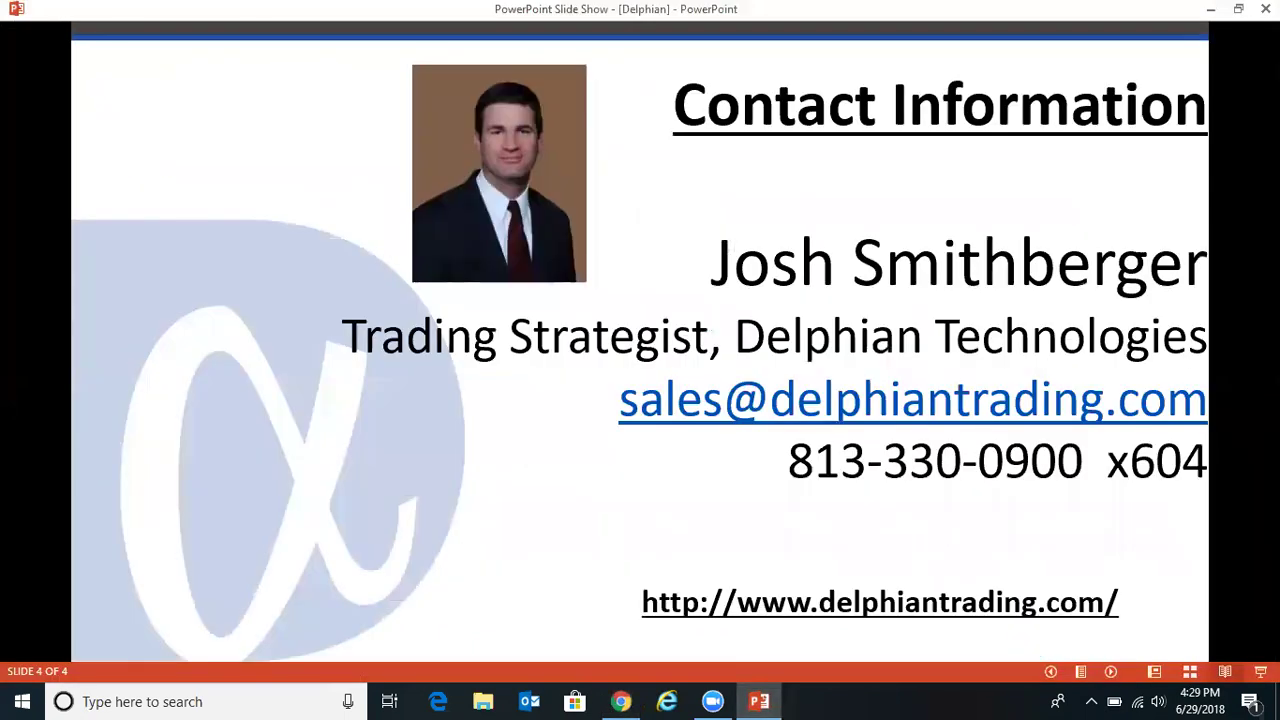